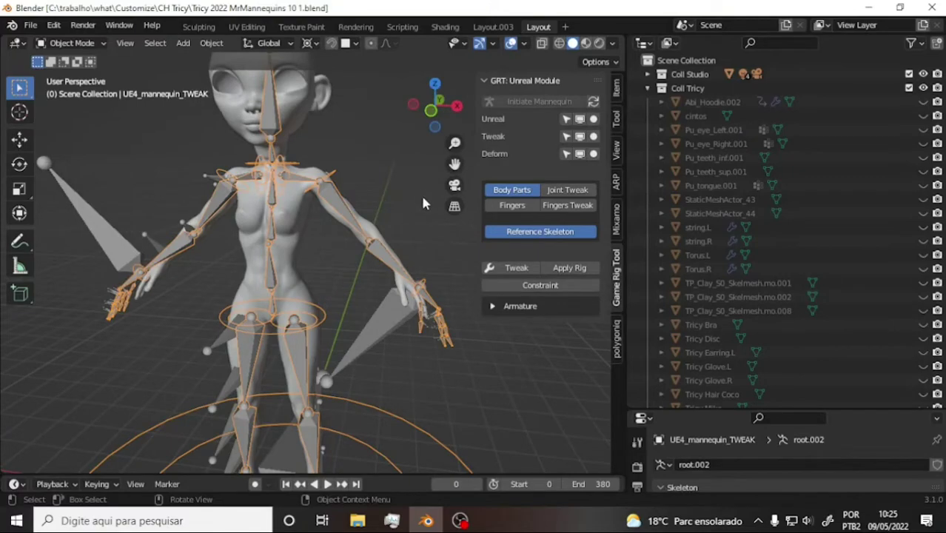
Step: Select the TricyRain_nude body mesh and frame the character's head in the viewport
mouse_move(437, 108)
left_mouse_down()
mouse_move(415, 112)
mouse_move(321, 220)
left_mouse_up()
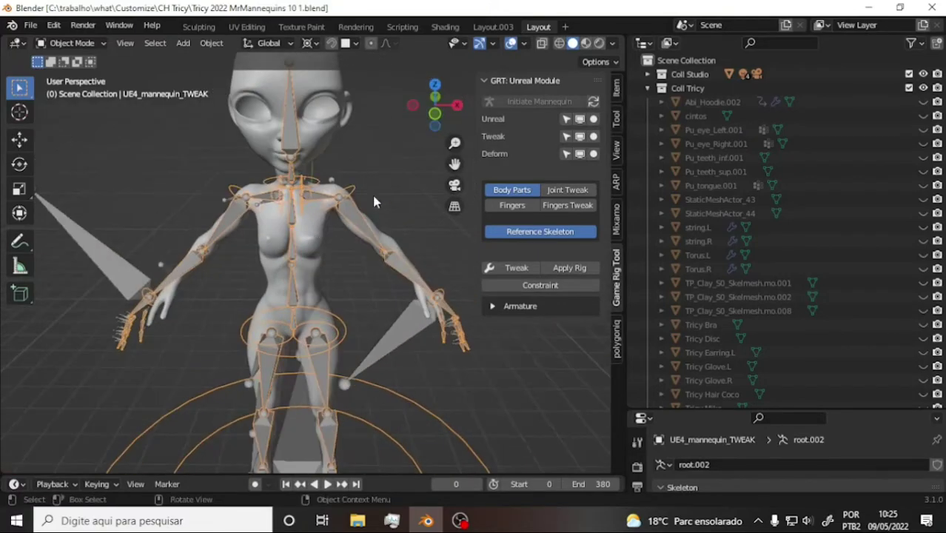
left_click(374, 202)
mouse_move(435, 109)
left_mouse_down()
mouse_move(414, 111)
mouse_move(429, 111)
left_mouse_up()
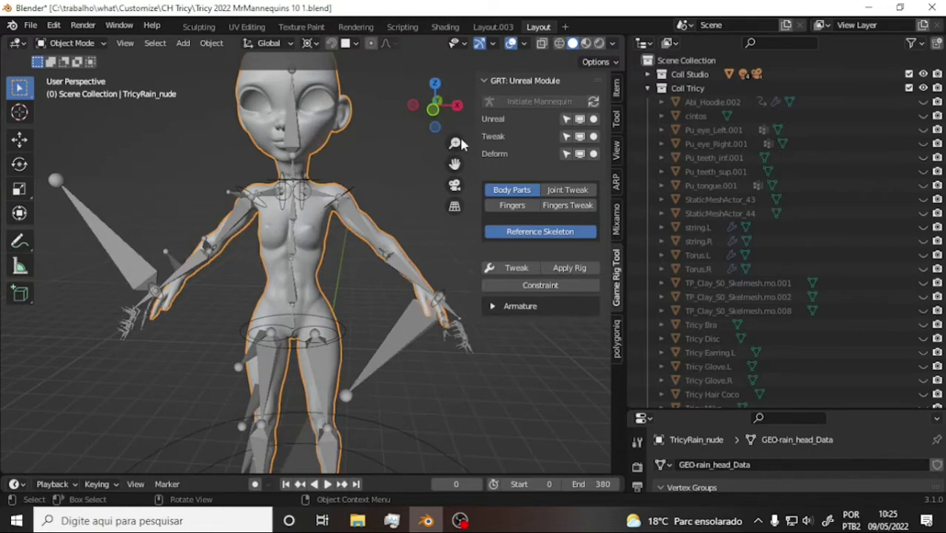
left_click_drag(461, 143, 382, 145)
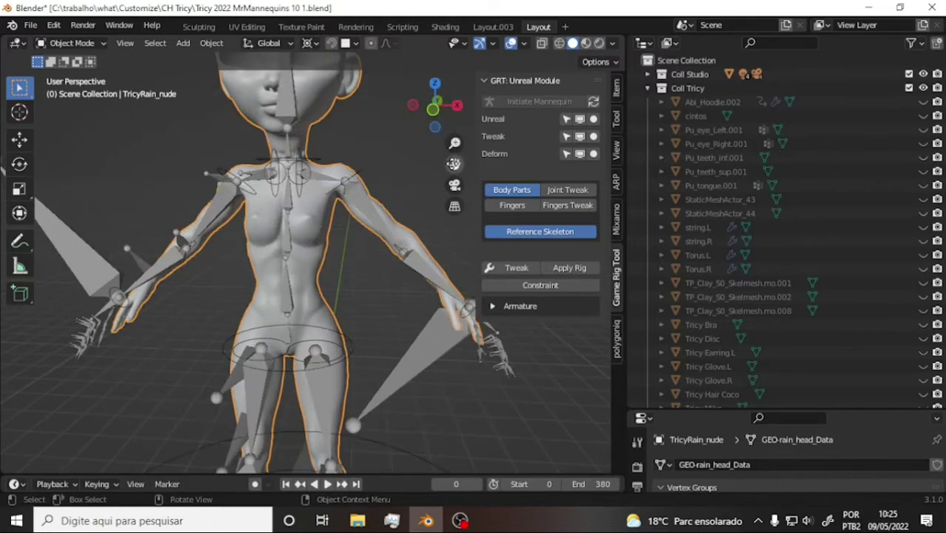
left_click_drag(455, 164, 454, 282)
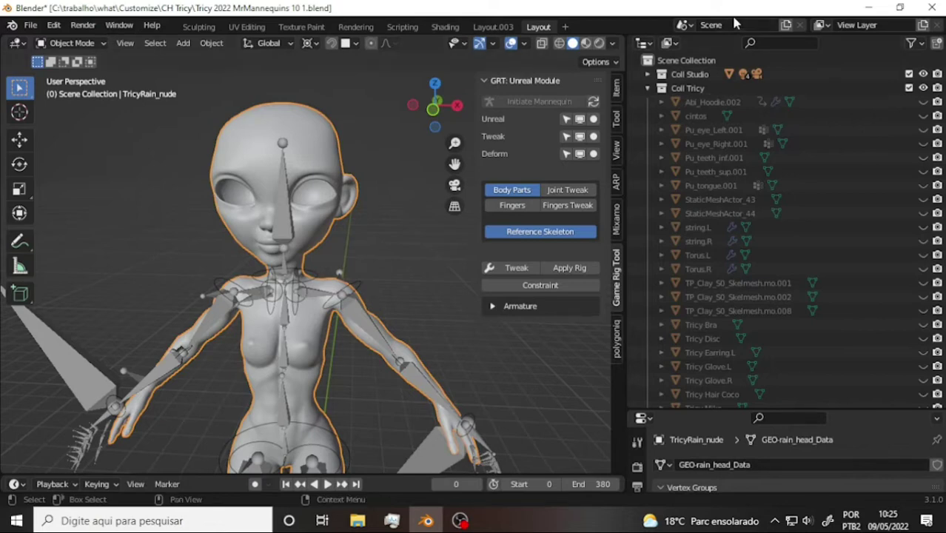
Step: Collapse the Coll Tricy and Mannequin_UE4 collections in the Outliner
left_click(648, 88)
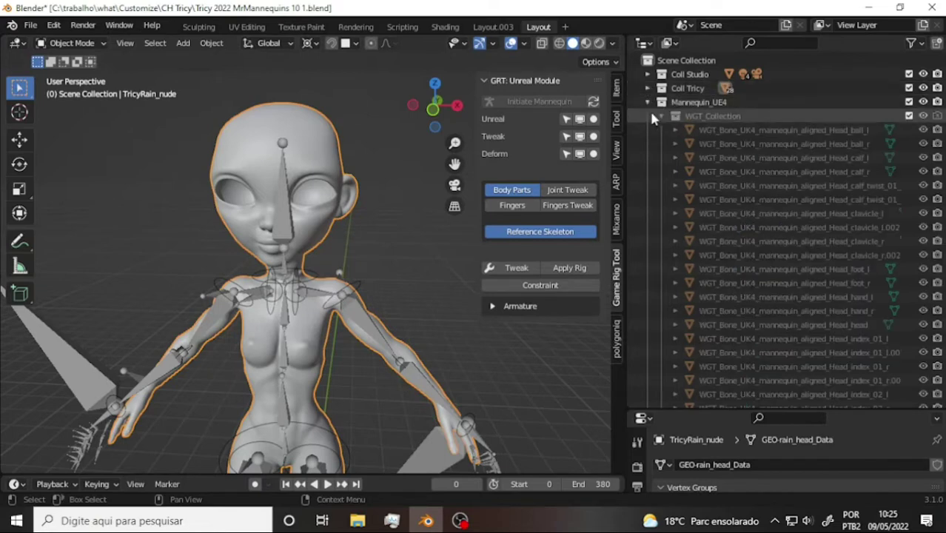
left_click(647, 102)
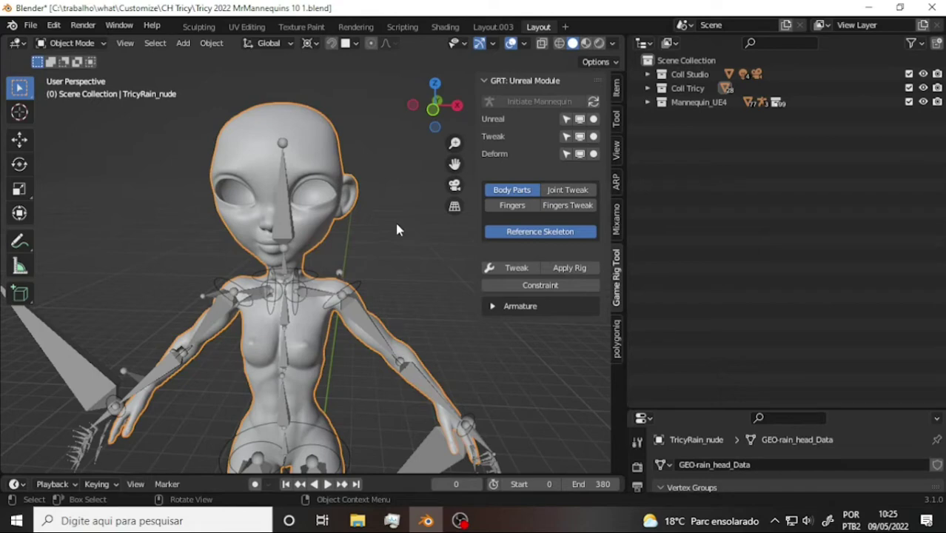
scroll(387, 213, "up", 1)
scroll(386, 213, "up", 1)
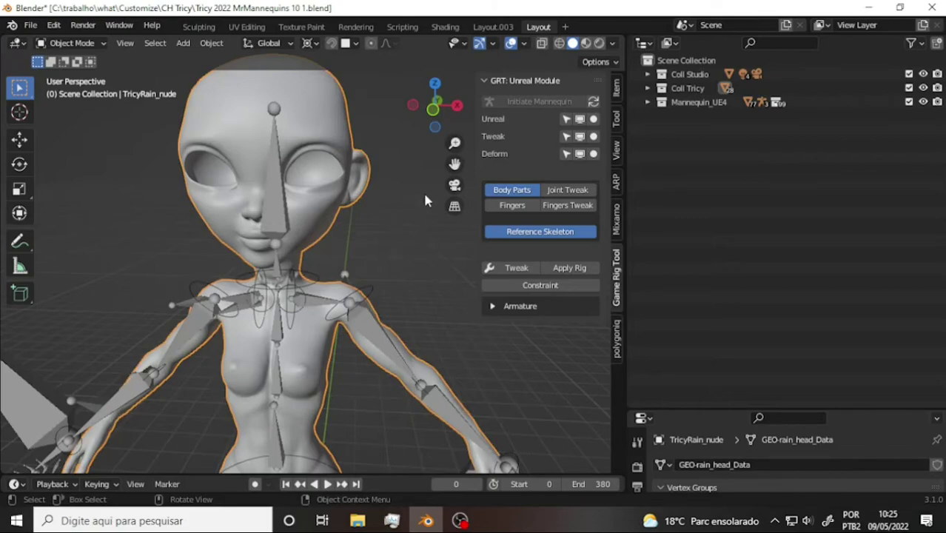
Step: Orbit the view around the character and back to the front
mouse_move(431, 113)
left_mouse_down()
mouse_move(435, 106)
mouse_move(372, 162)
left_mouse_up()
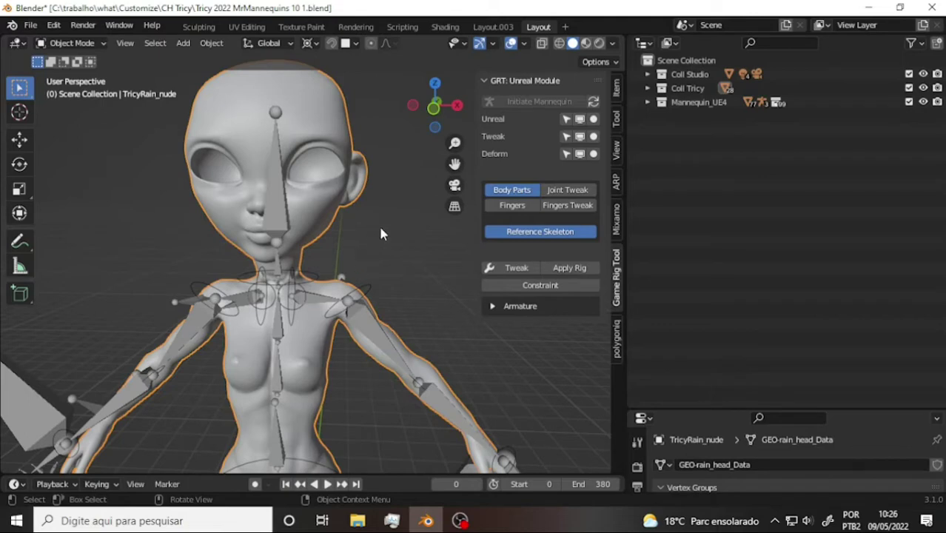
Step: Dismiss the body mesh's context menu, deselecting it, then orbit to behind and side views
right_click(379, 223)
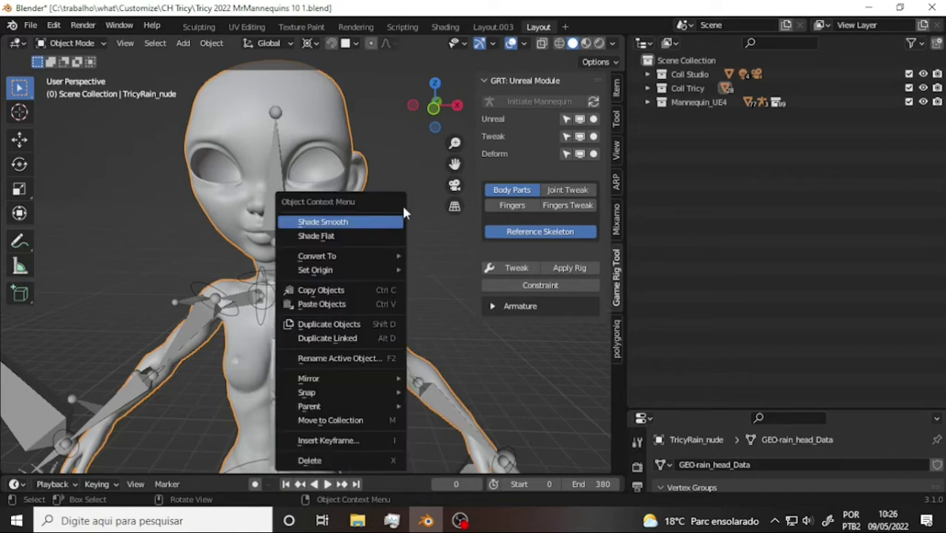
left_click(419, 147)
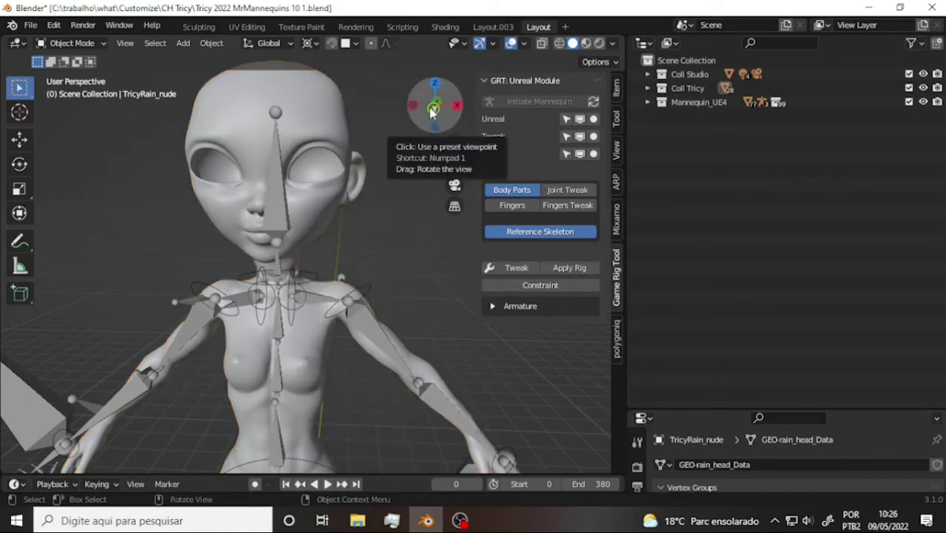
mouse_move(434, 109)
left_mouse_down()
mouse_move(415, 112)
mouse_move(435, 110)
left_mouse_up()
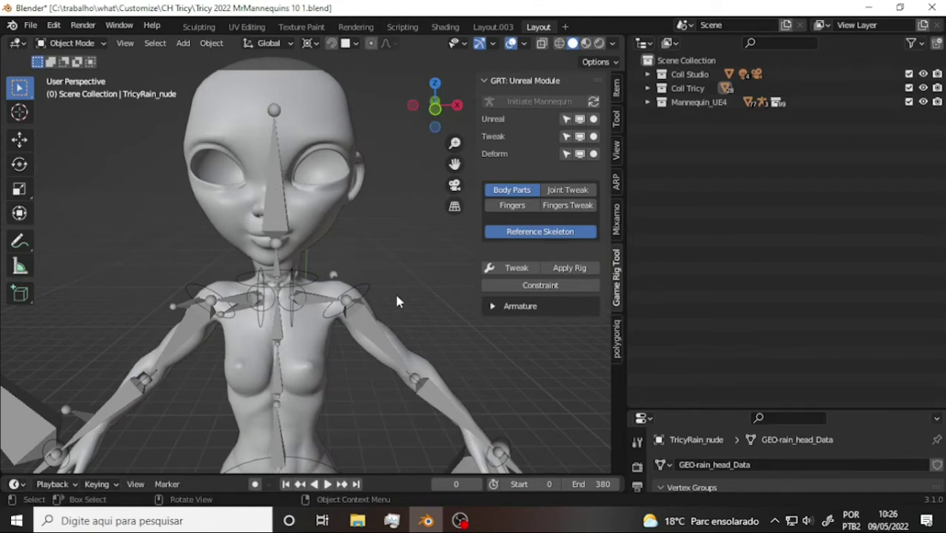
left_click_drag(435, 105, 414, 111)
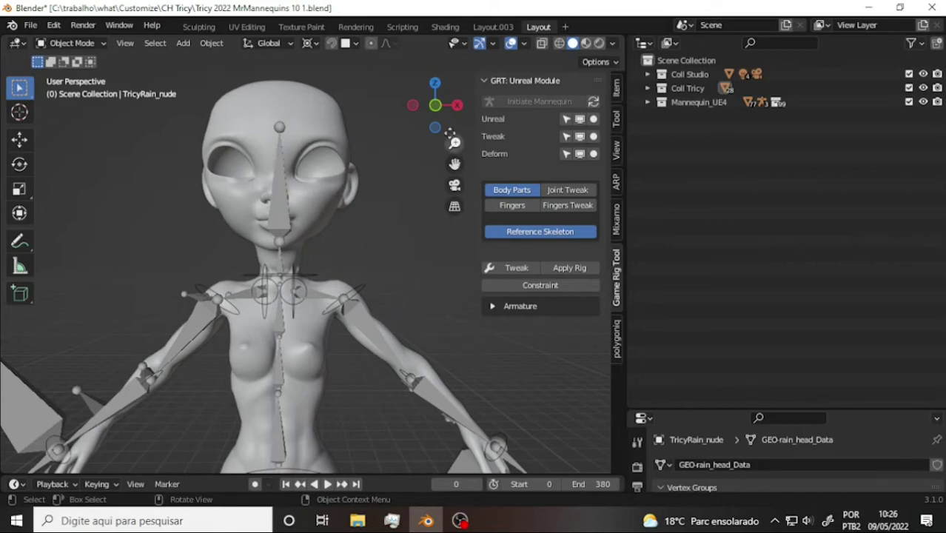
left_click_drag(435, 106, 400, 111)
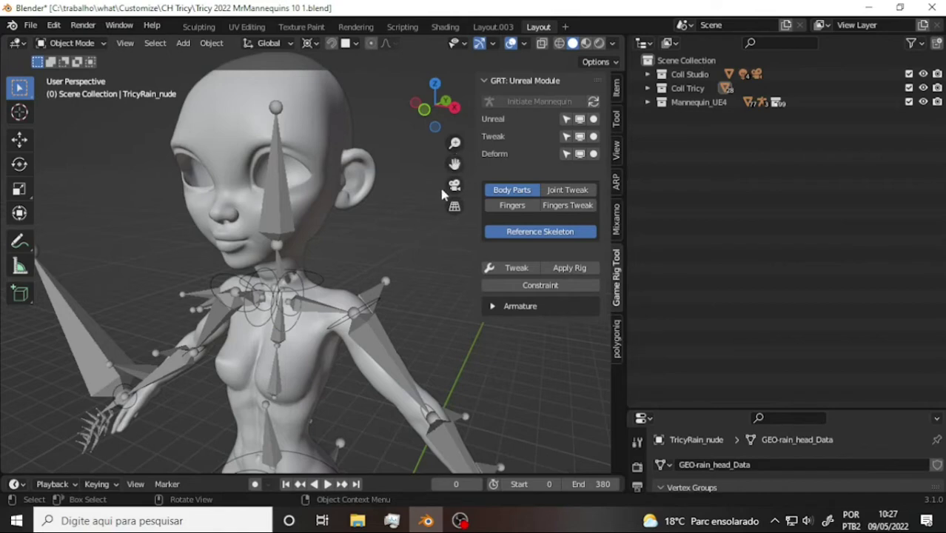
left_click_drag(427, 130, 433, 111)
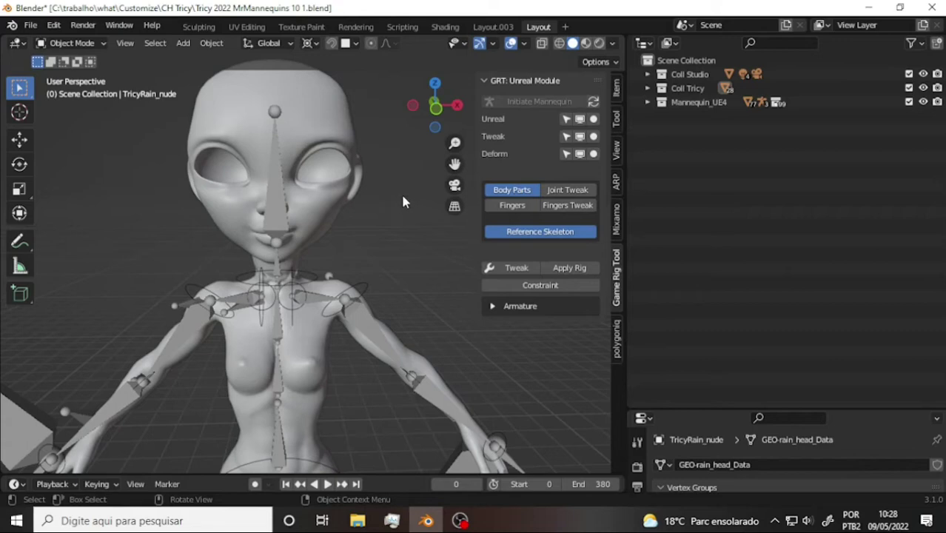
mouse_move(436, 110)
left_mouse_down()
mouse_move(459, 111)
mouse_move(437, 109)
left_mouse_up()
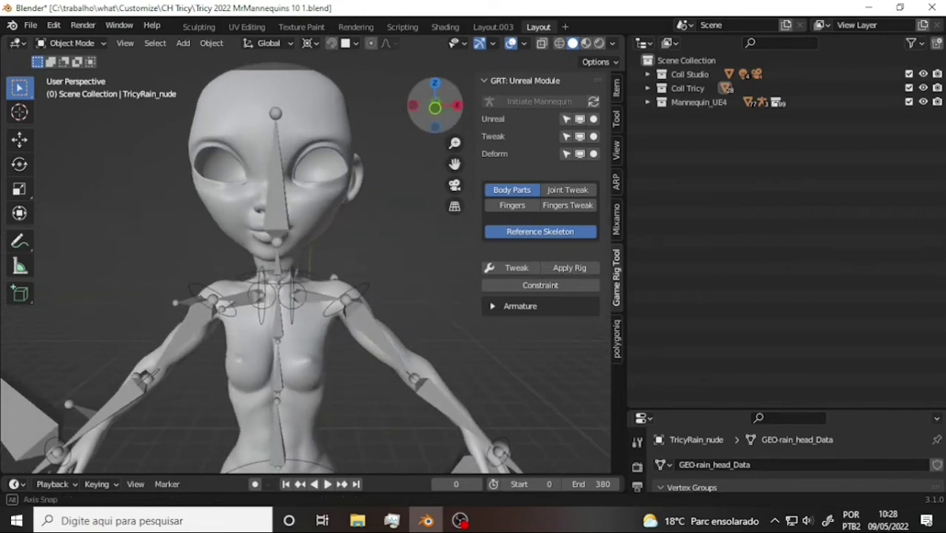
Step: Frame the whole character from feet to head facing front and select the TricyRain_nude body mesh
left_click_drag(437, 108, 435, 159)
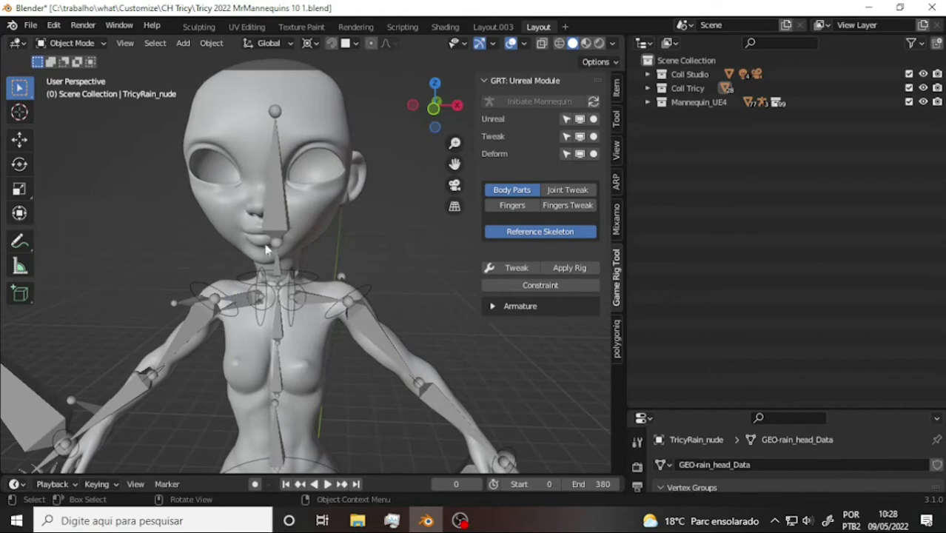
scroll(425, 232, "down", 3)
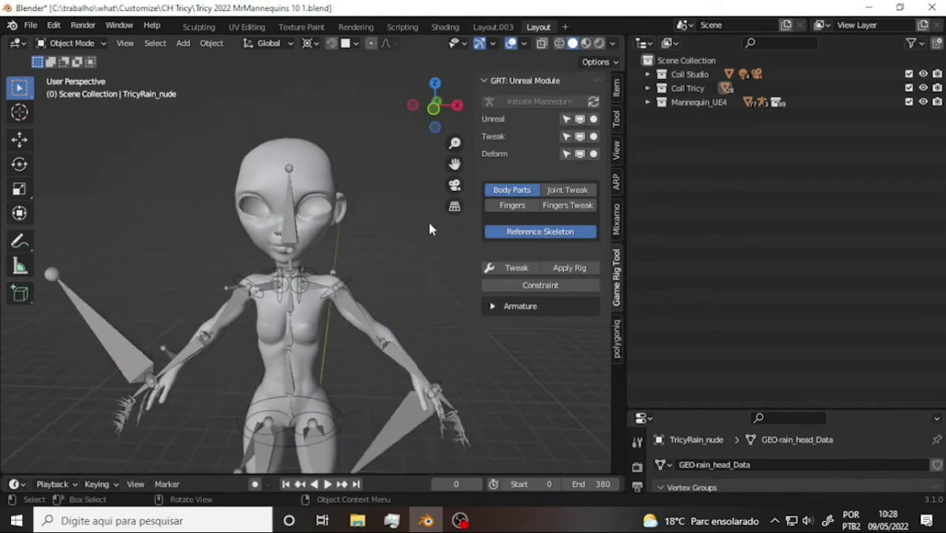
left_click_drag(455, 163, 453, 22)
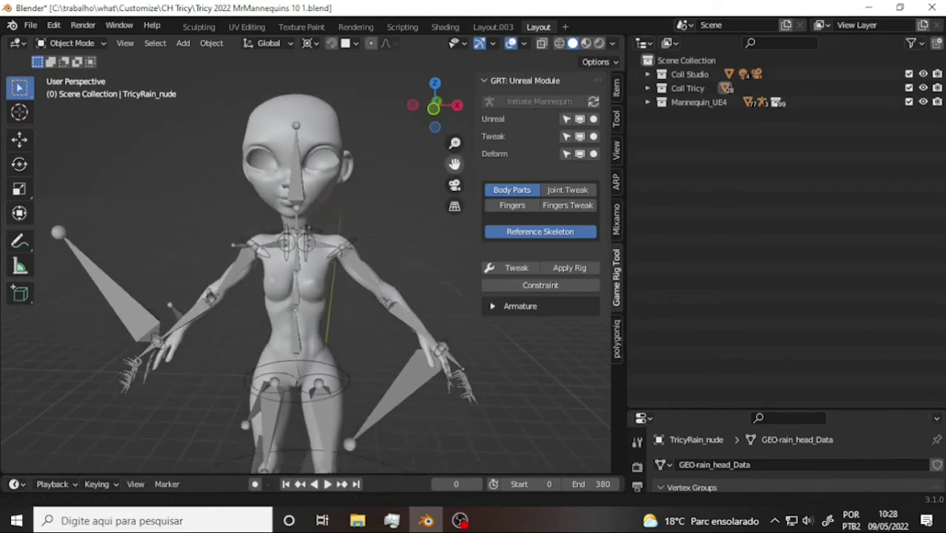
left_click_drag(454, 163, 390, 191)
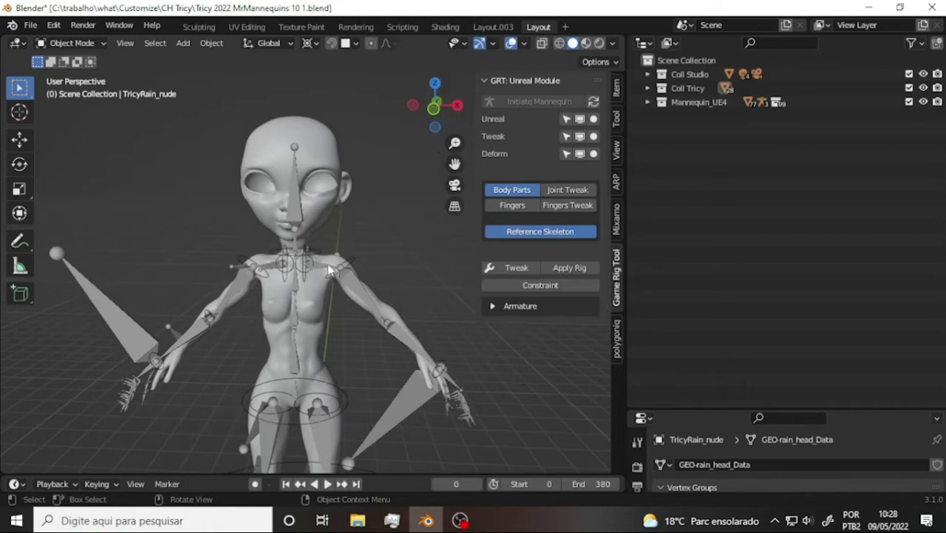
left_click_drag(455, 164, 455, 163)
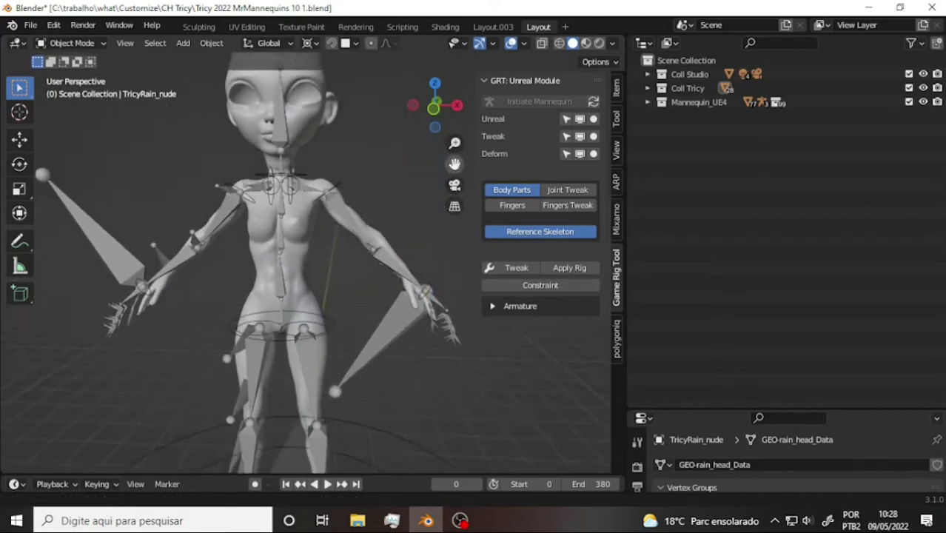
left_click_drag(434, 109, 434, 110)
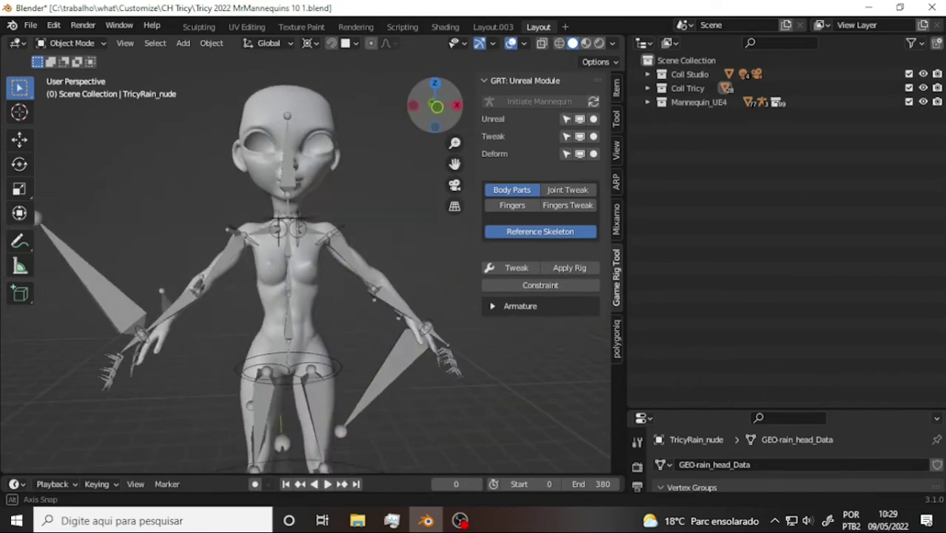
left_click_drag(433, 110, 238, 117)
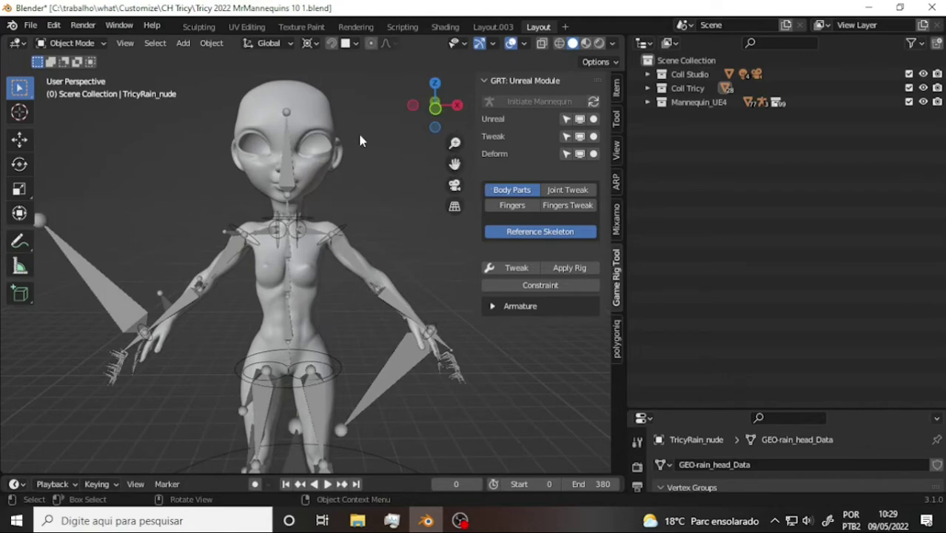
left_click(304, 105)
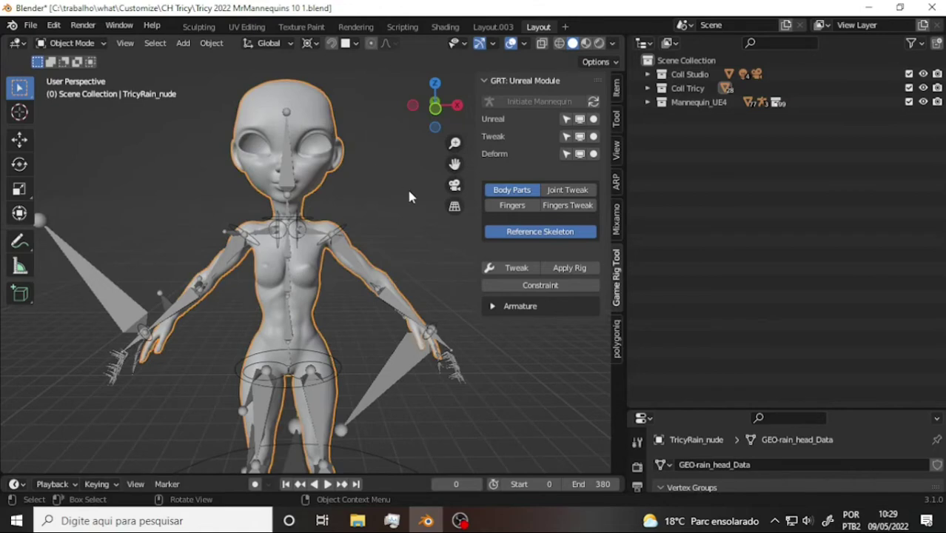
left_click_drag(455, 163, 469, 141)
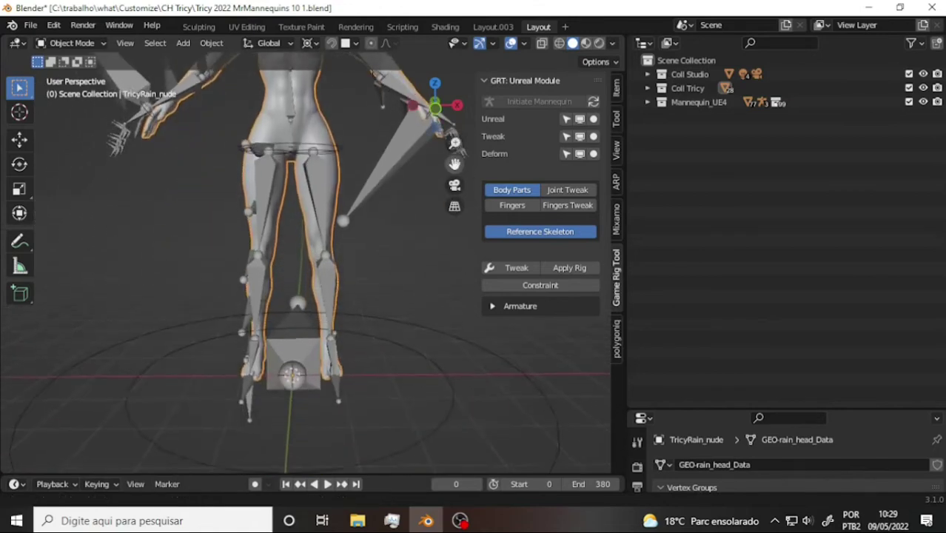
middle_click_drag(379, 256, 379, 203)
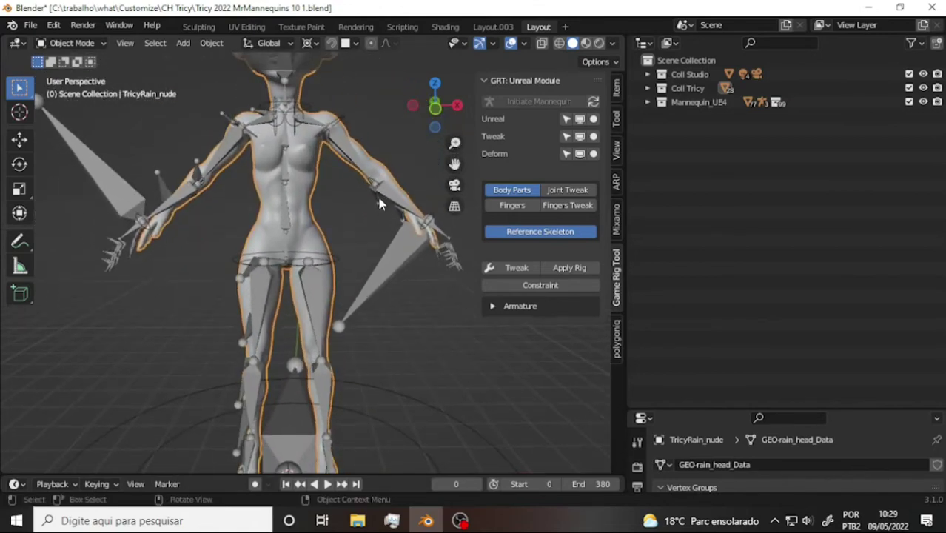
Step: Put the UE4_mannequin_TWEAK armature in Pose Mode and move the LIMB_arm.L bone
left_click(343, 126)
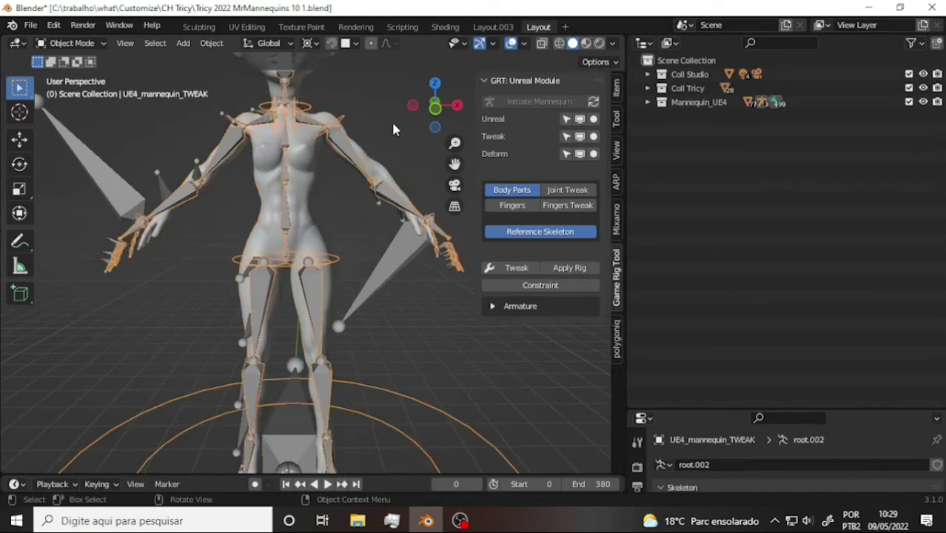
left_click(66, 43)
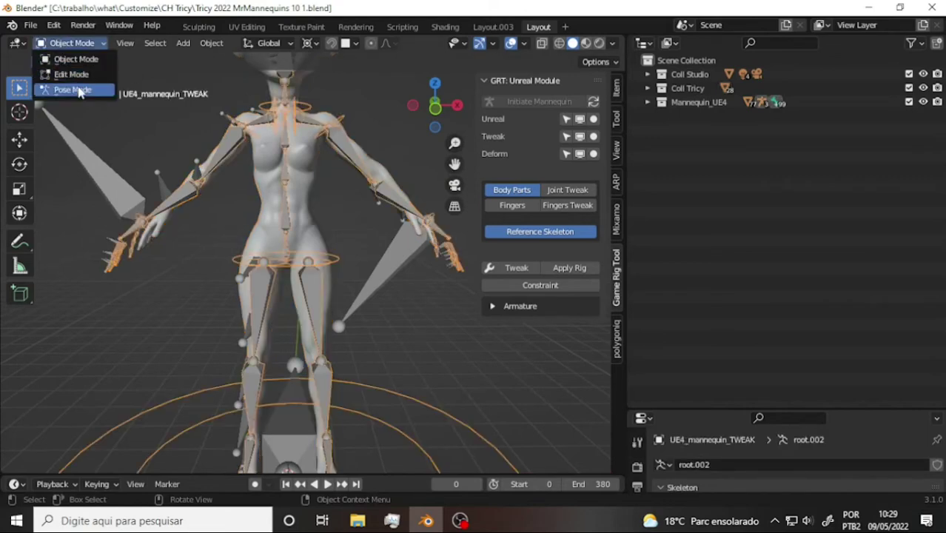
left_click(68, 89)
left_click(346, 131)
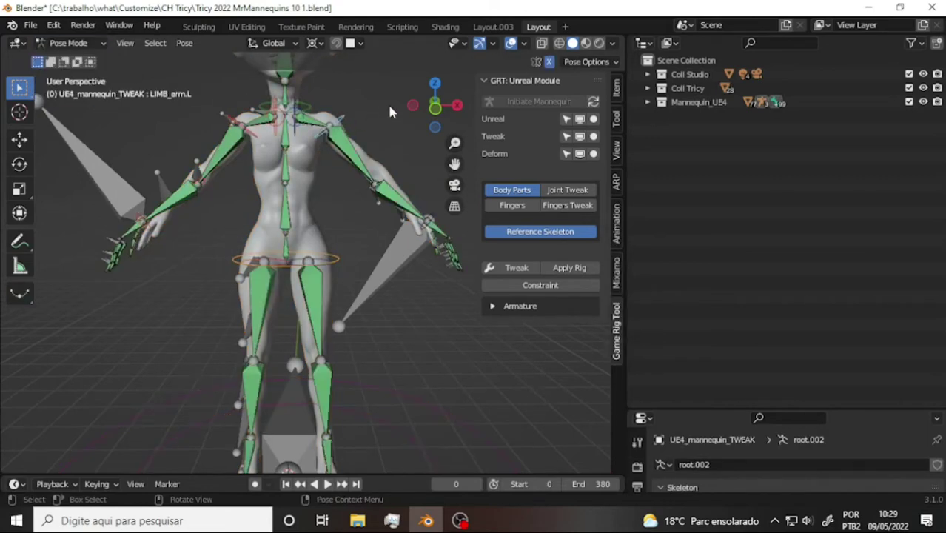
key("g")
left_click(377, 106)
Step: Scale the LIMB_hand.L.001 hand bone down to 0.724 and view the mannequin from the side
left_click(370, 190)
key("s")
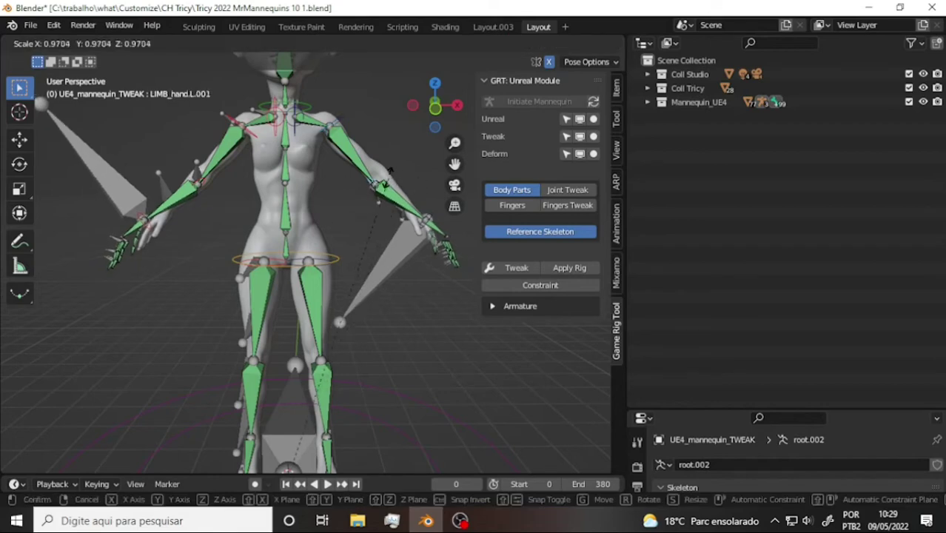
left_click(445, 302)
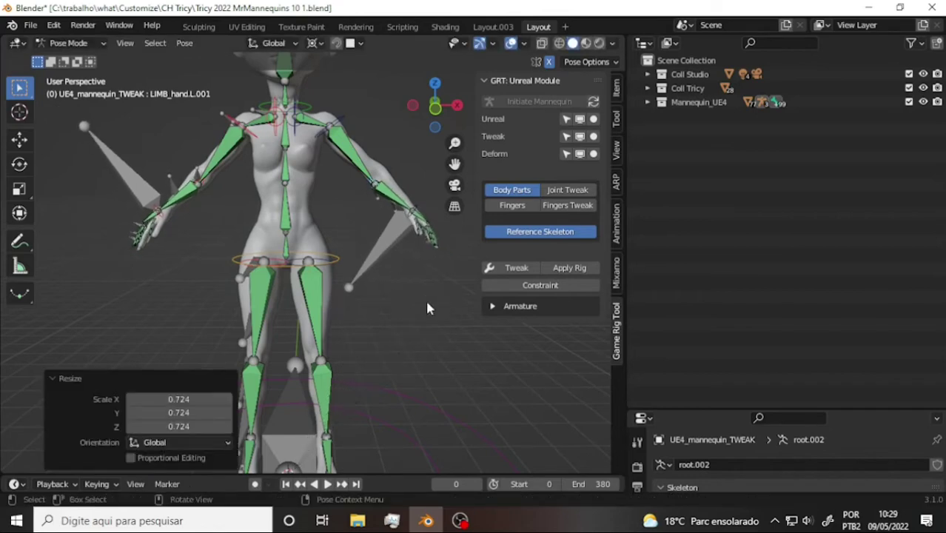
mouse_move(435, 109)
left_mouse_down()
mouse_move(385, 118)
mouse_move(340, 168)
left_mouse_up()
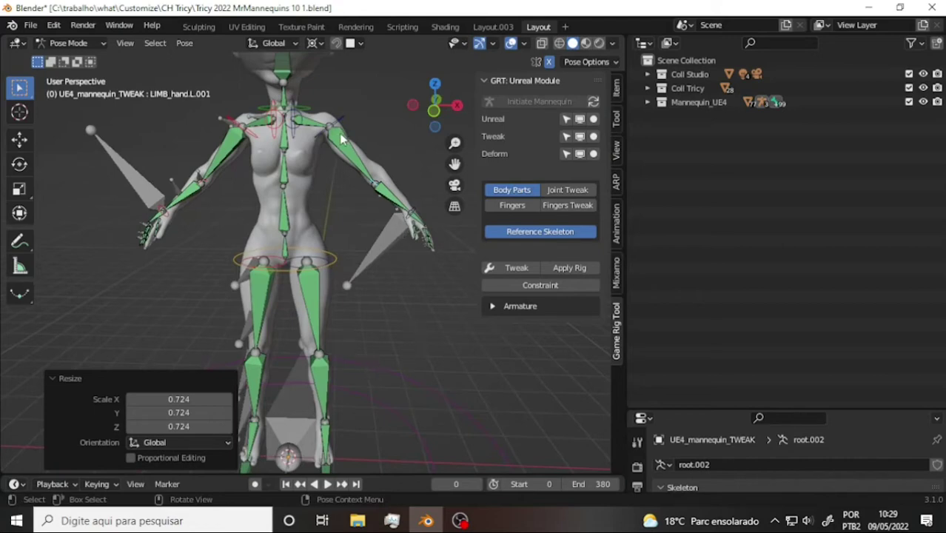
left_click(66, 43)
Step: Return to Object Mode and delete both mannequin armatures
left_click(74, 59)
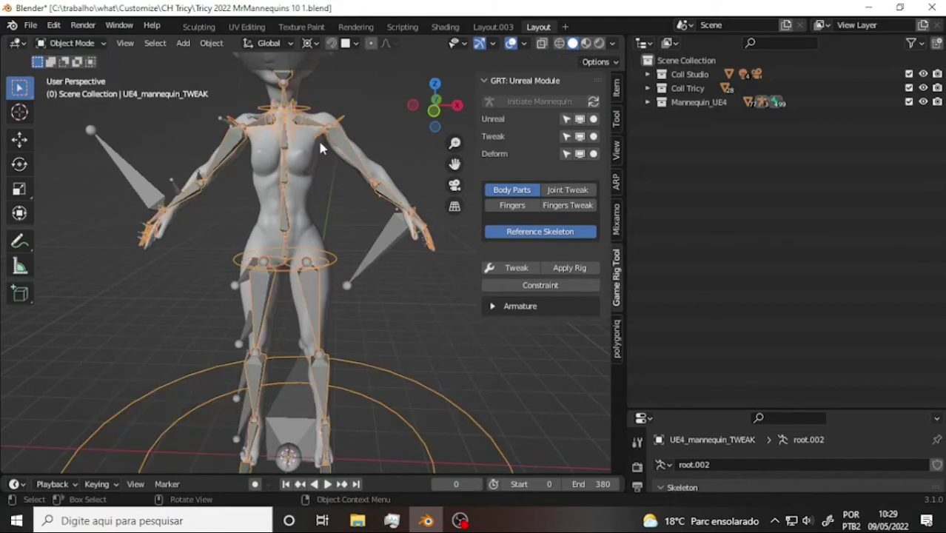
key("Delete")
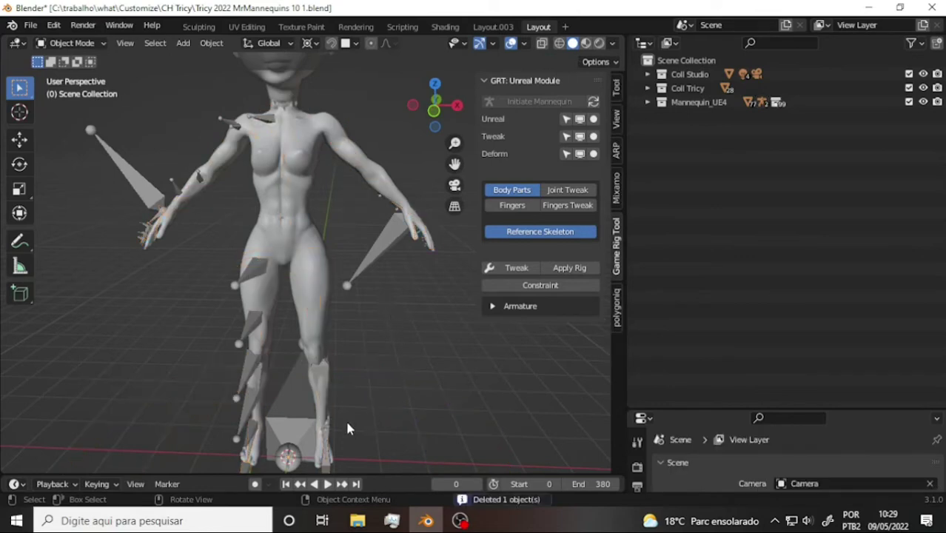
left_click(382, 253)
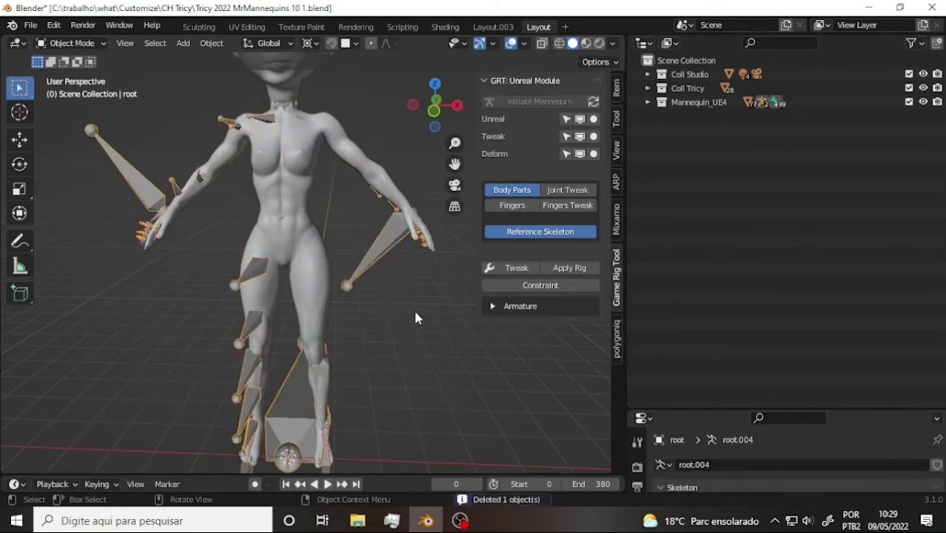
key("Delete")
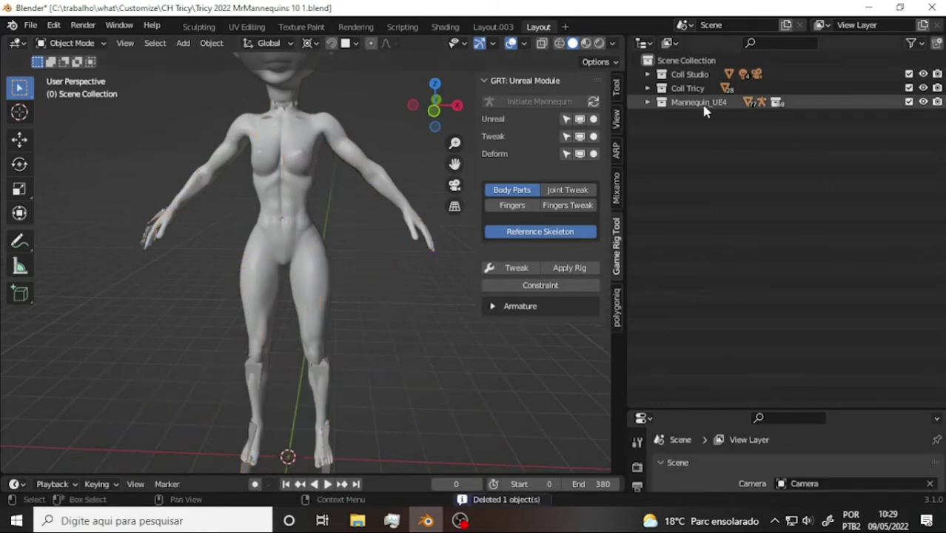
Step: Delete the Mannequin_UE4 collection hierarchy and select the TricyRain_nude mesh
left_click(703, 104)
left_click(647, 102)
left_click(647, 102)
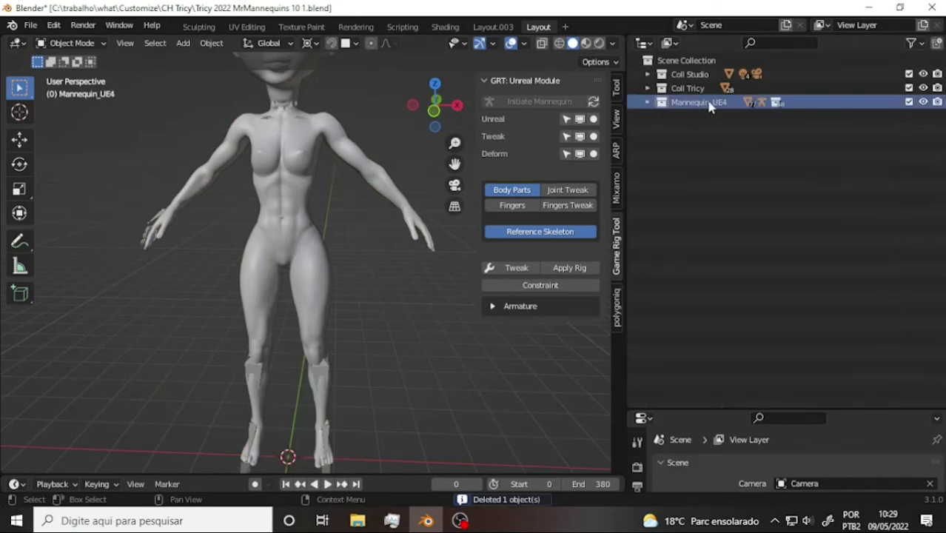
right_click(709, 106)
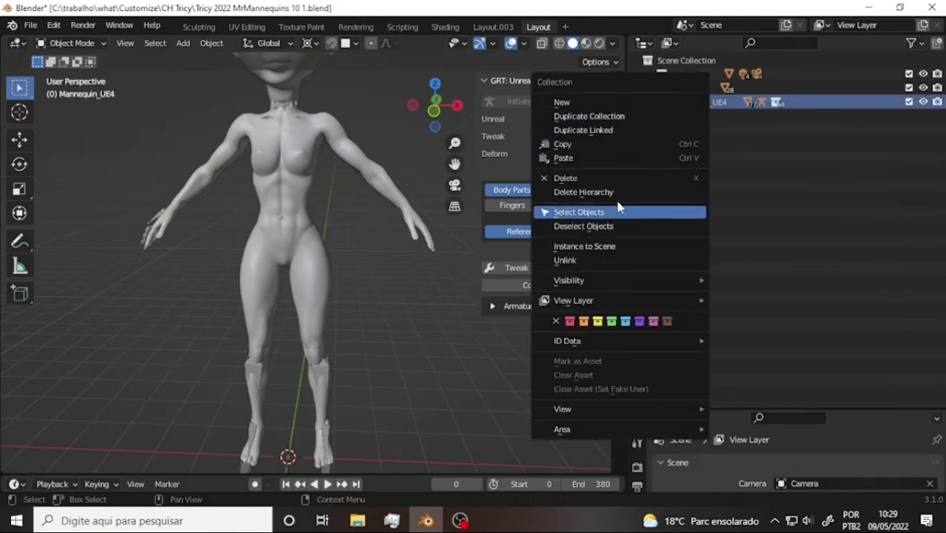
left_click(592, 192)
scroll(364, 243, "down", 2)
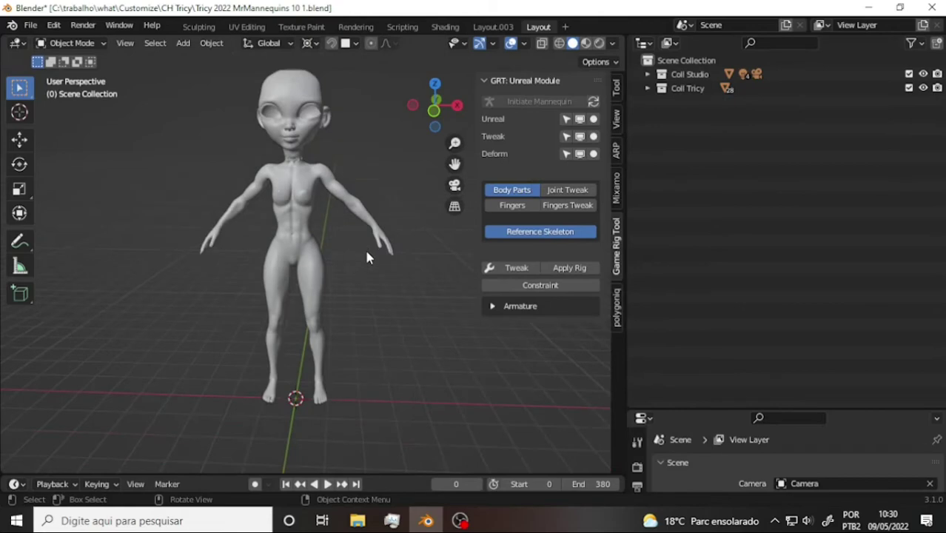
left_click(310, 184)
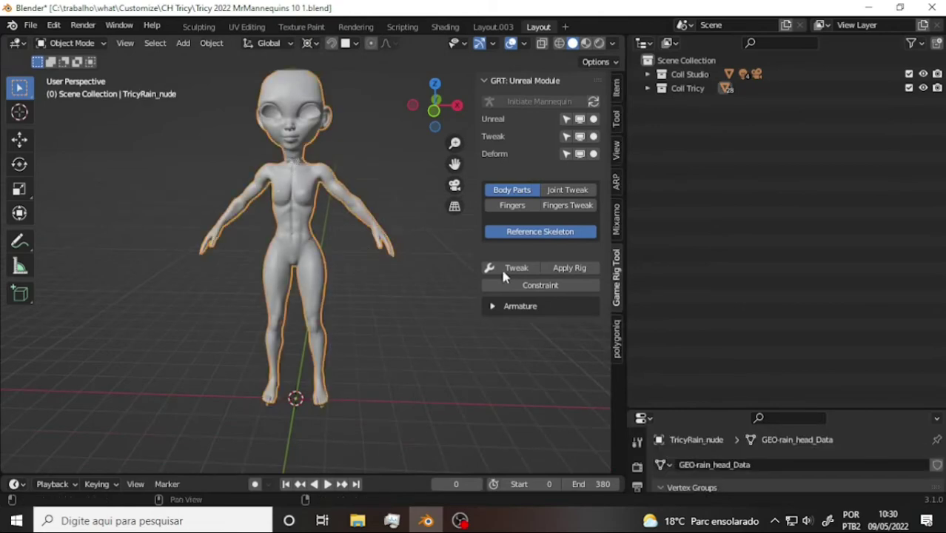
Step: Enlarge the Properties editor, show the character's modifiers and reframe to include the feet
left_click_drag(698, 409, 699, 194)
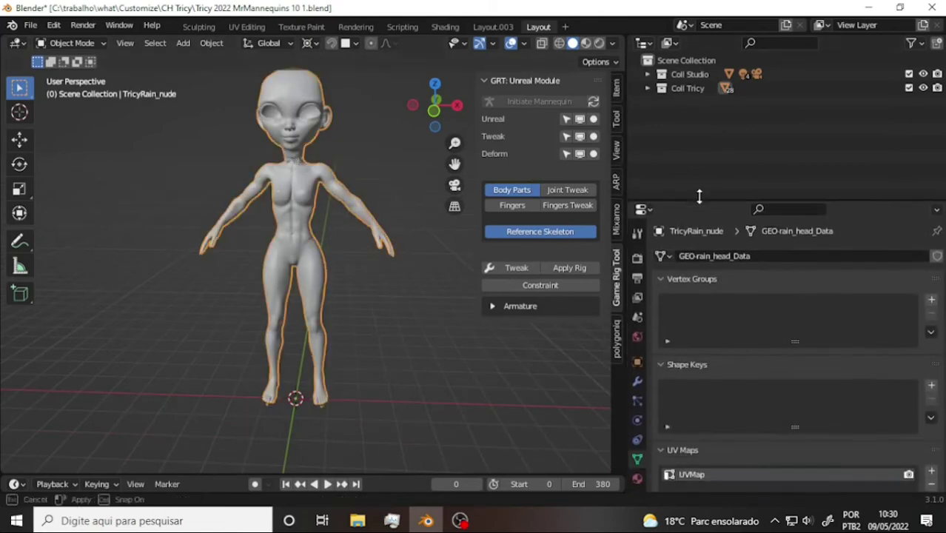
left_click(637, 372)
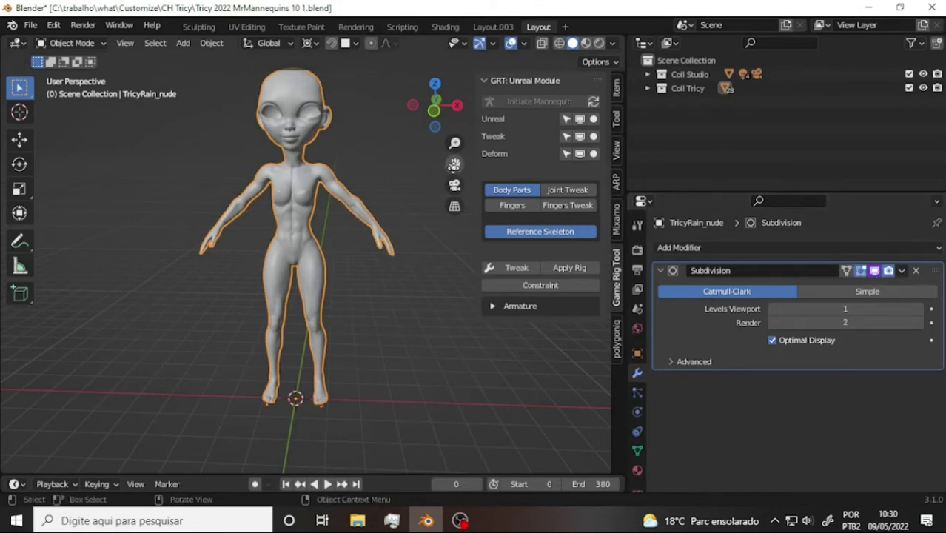
mouse_move(454, 163)
left_mouse_down()
mouse_move(456, 211)
mouse_move(281, 160)
left_mouse_up()
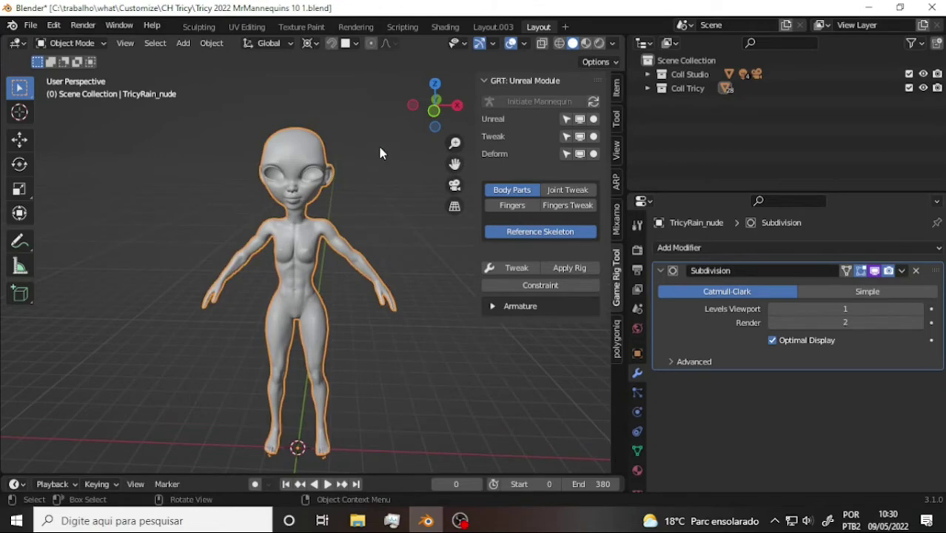
scroll(380, 152, "up", 5)
scroll(379, 153, "down", 4)
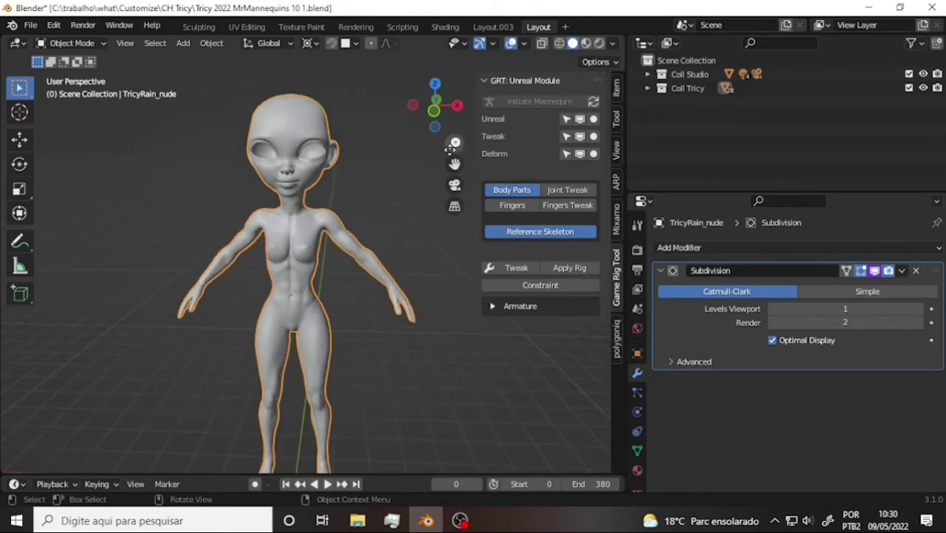
left_click_drag(454, 163, 455, 120)
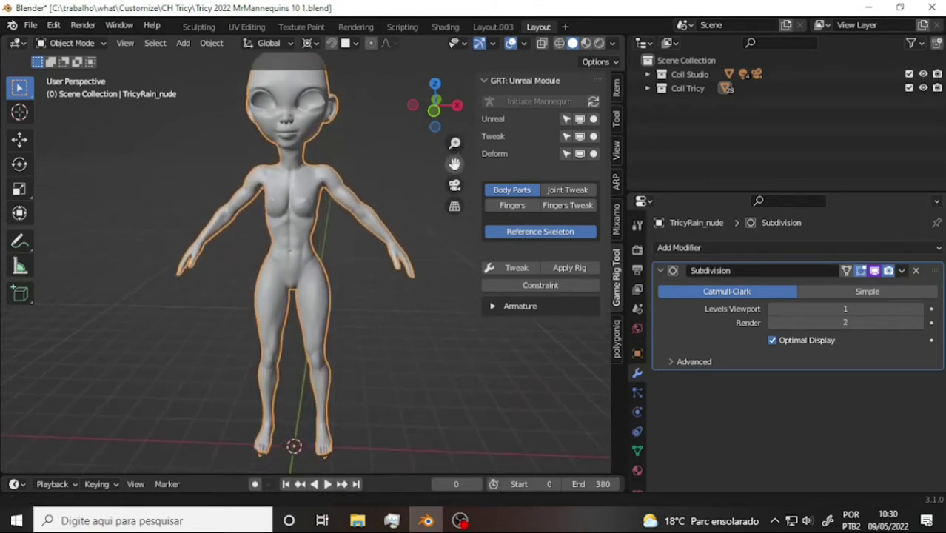
Step: Browse the Mixamo control rig and GRT Unreal Module tools, then reselect the character mesh
left_click(30, 25)
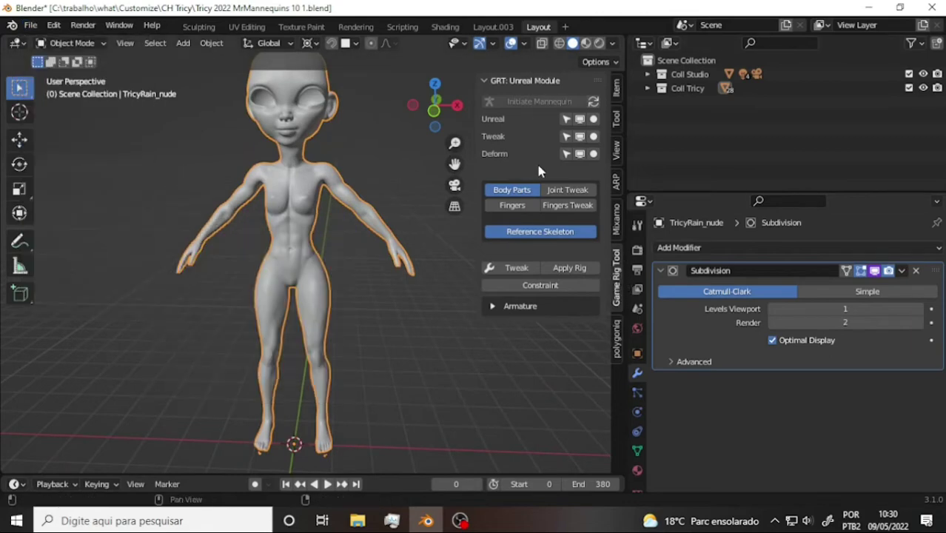
left_click(530, 345)
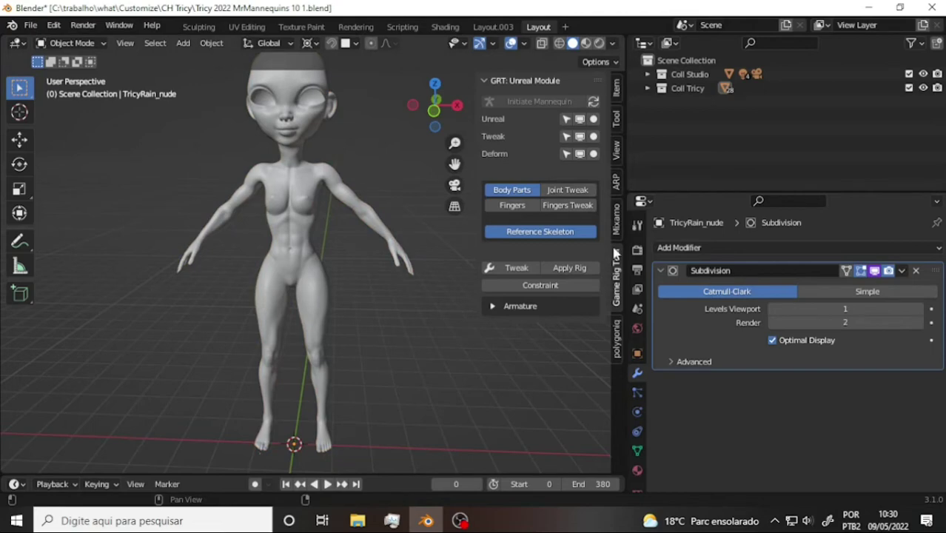
left_click(616, 220)
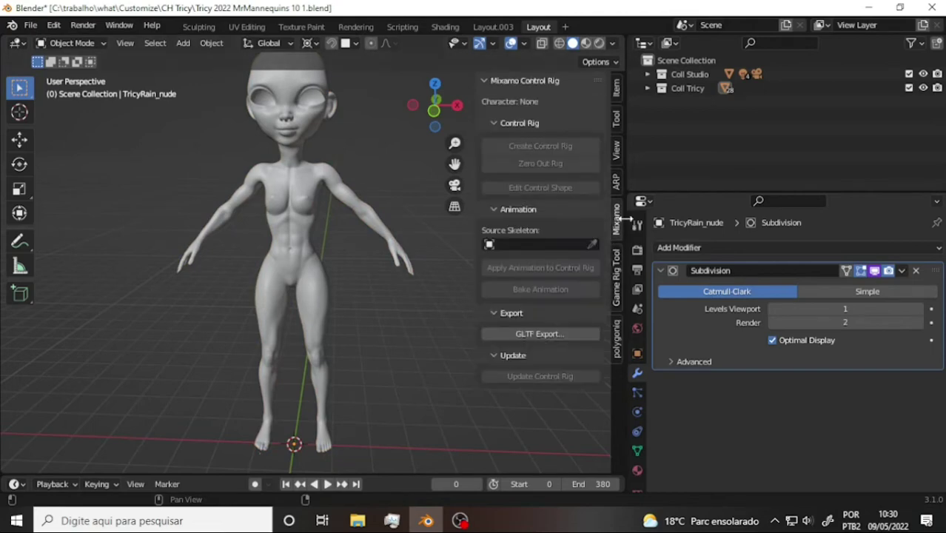
left_click(617, 277)
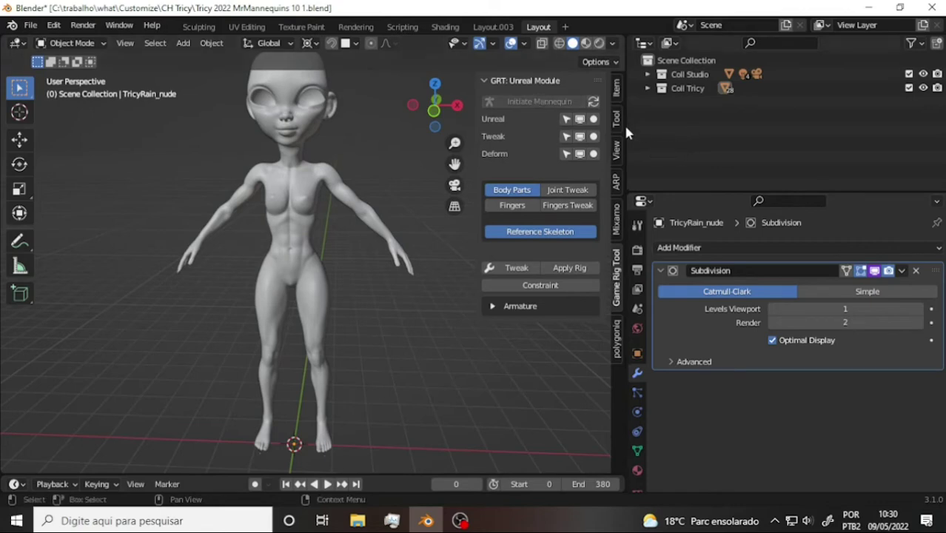
left_click(593, 102)
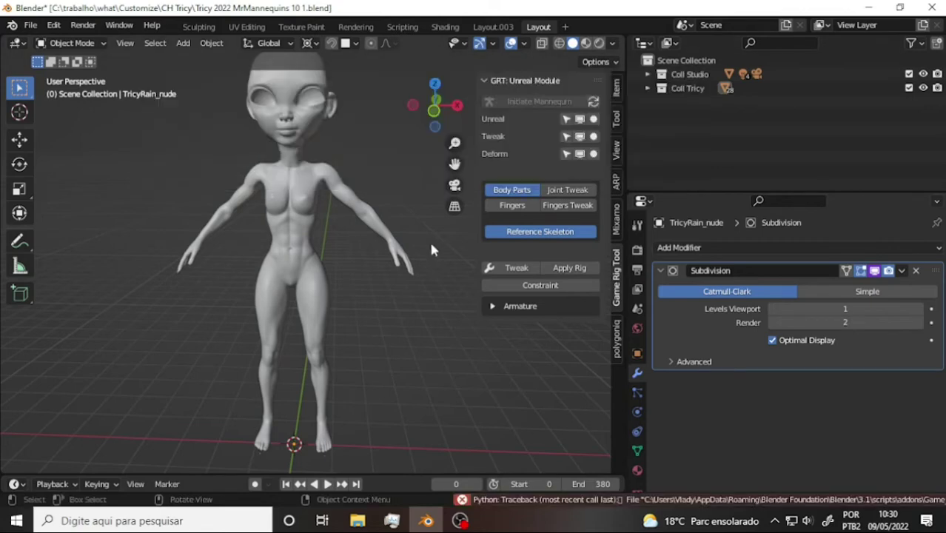
left_click(298, 221)
Step: Copy the character and start a new General file without saving the old one
key("ctrl+c")
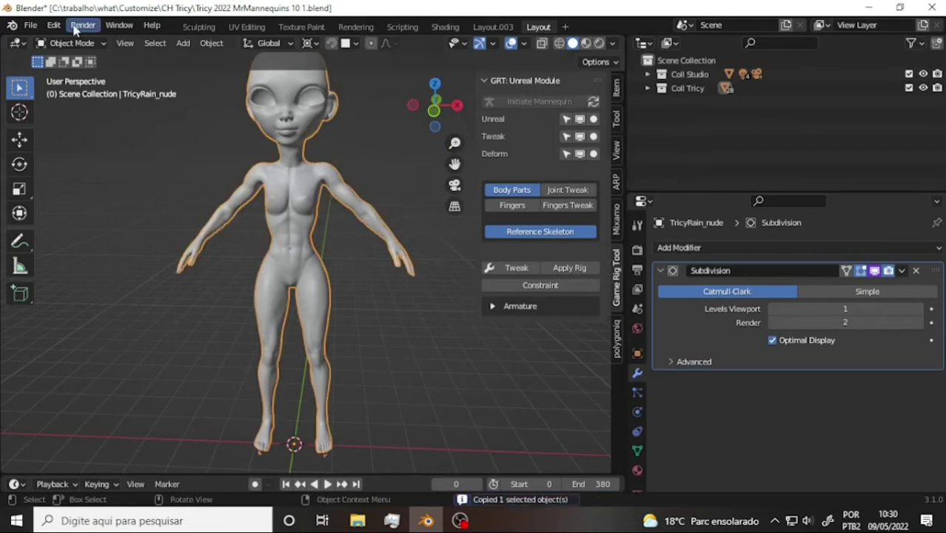
left_click(30, 25)
left_click(201, 43)
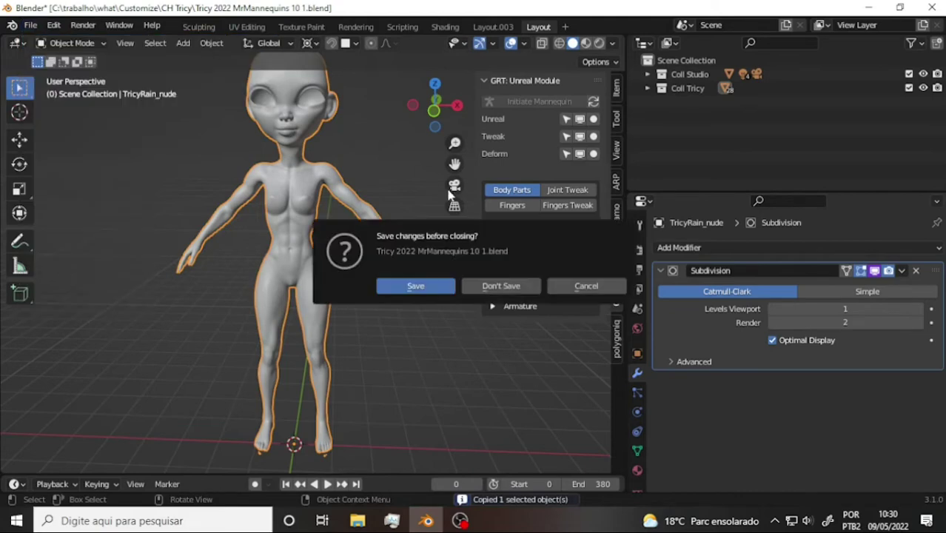
left_click(494, 286)
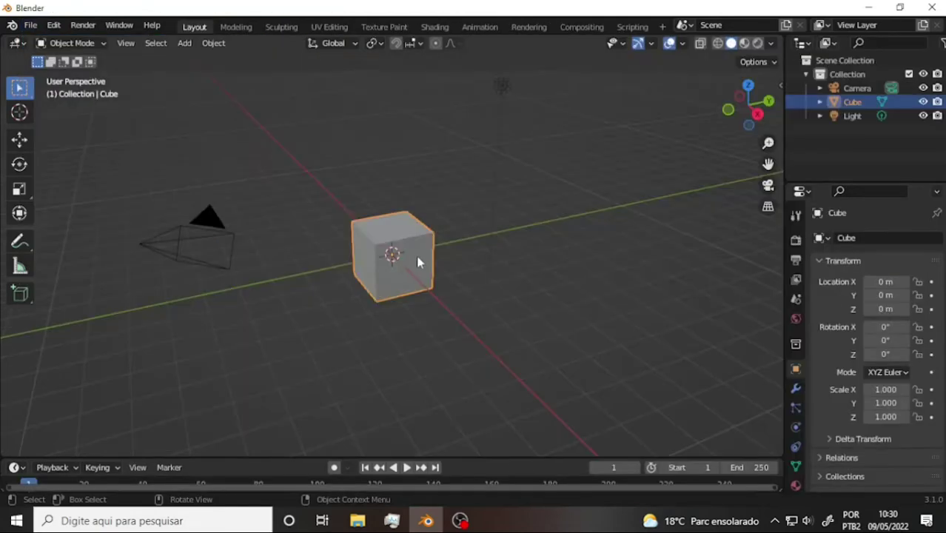
Step: Delete the default cube, light and camera, then paste in the TricyRain_nude character
key("Delete")
left_click(501, 86)
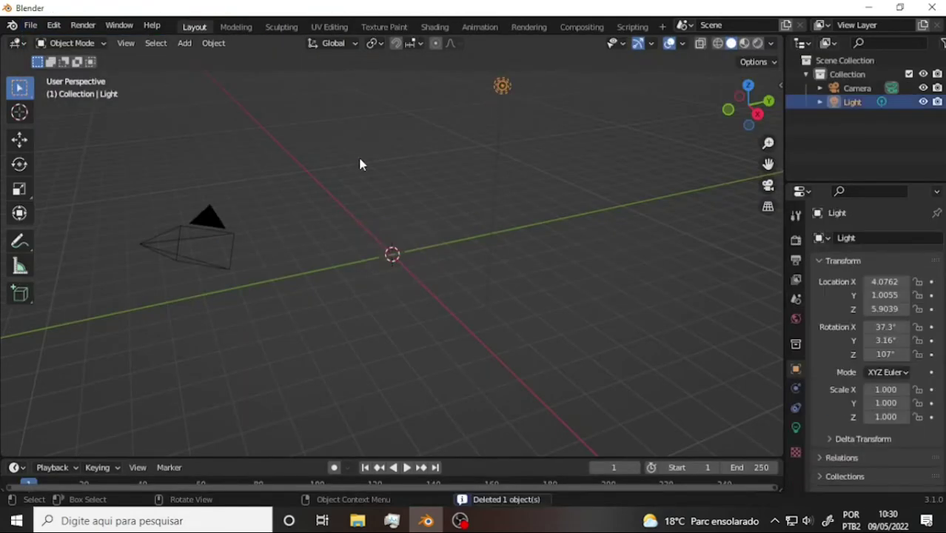
key("Delete")
left_click(211, 231)
key("Delete")
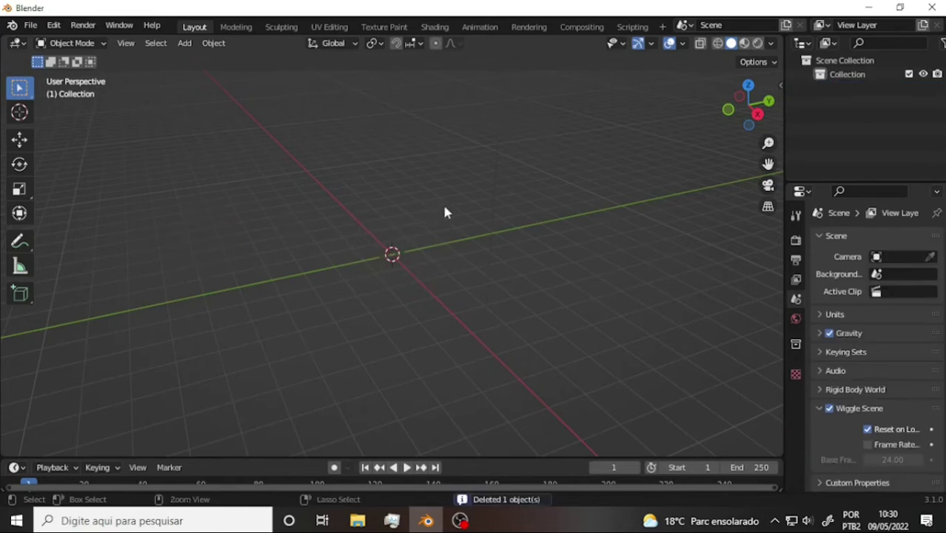
key("ctrl+v")
Step: Box-select and delete the 20 Bone_Shape_Def objects that came with the paste
scroll(453, 210, "up", 2)
scroll(453, 209, "up", 2)
scroll(453, 209, "up", 2)
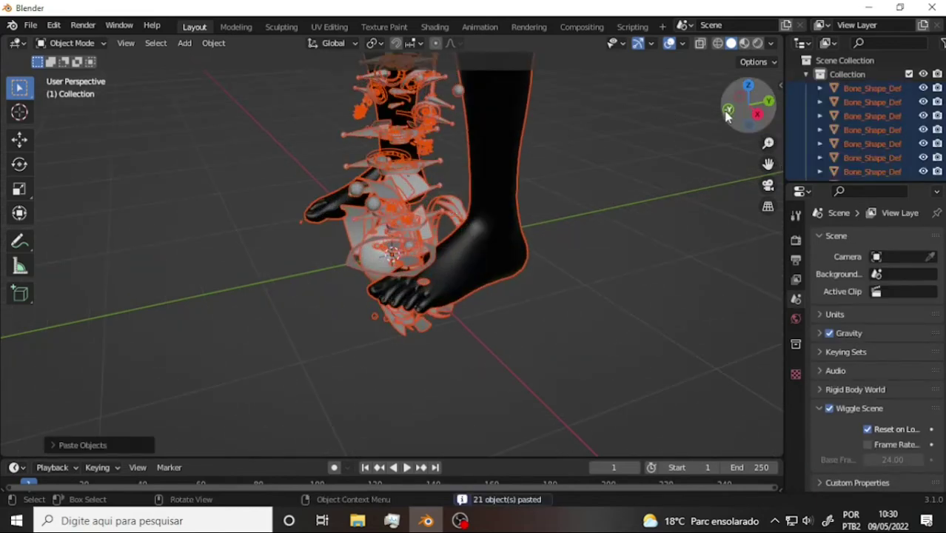
mouse_move(730, 110)
left_mouse_down()
mouse_move(696, 111)
mouse_move(634, 153)
left_mouse_up()
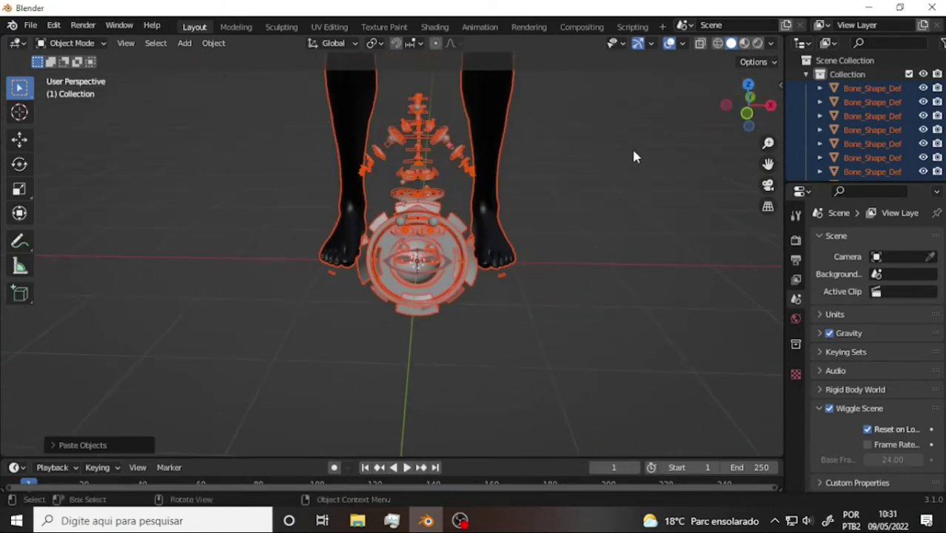
mouse_move(387, 87)
left_mouse_down()
mouse_move(423, 171)
mouse_move(458, 330)
left_mouse_up()
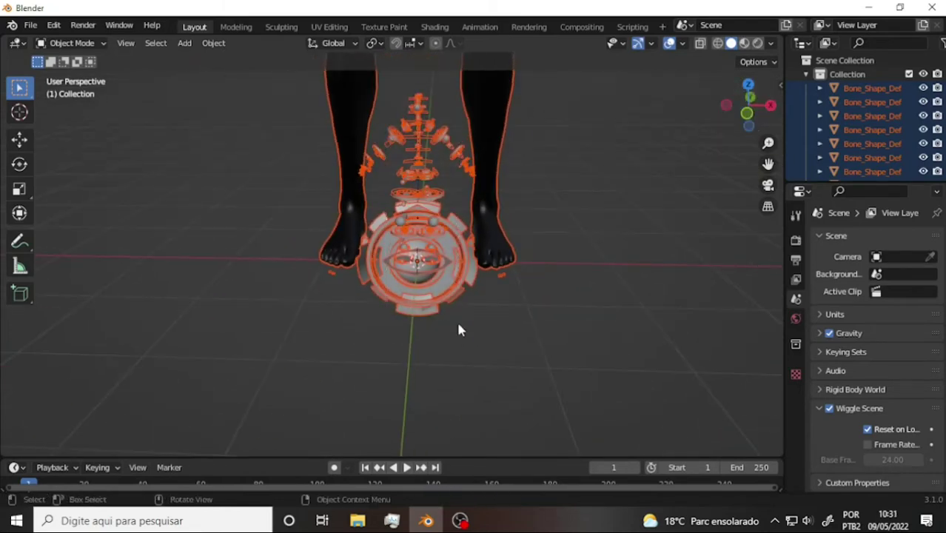
left_click(607, 280)
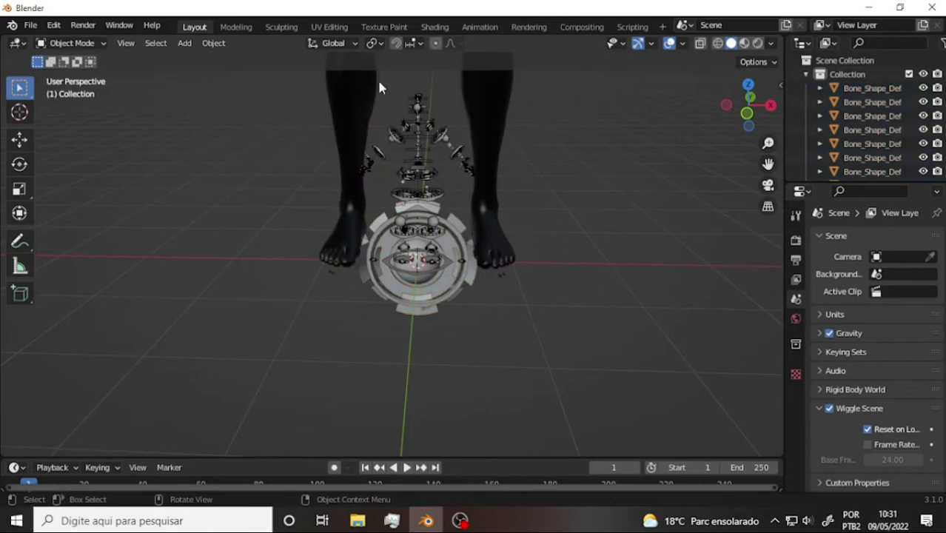
left_click_drag(390, 79, 452, 324)
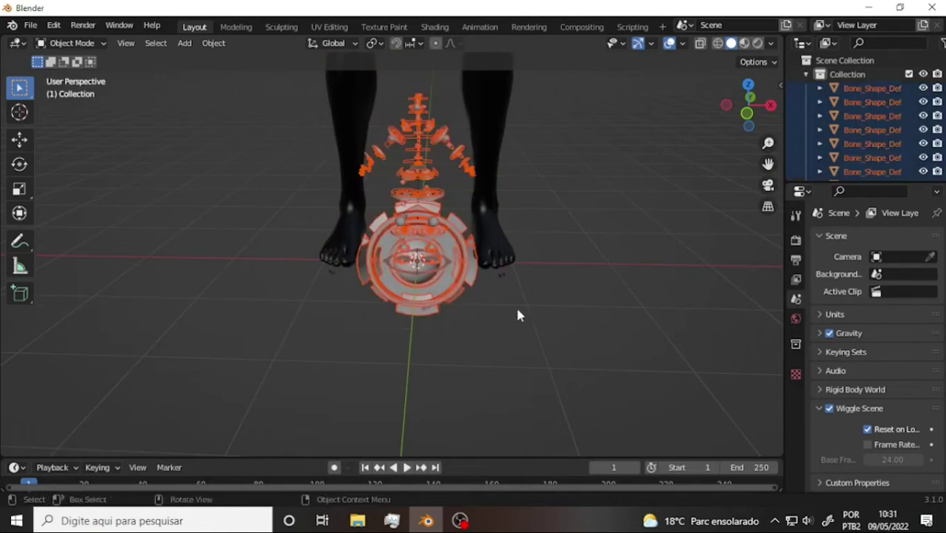
key("Delete")
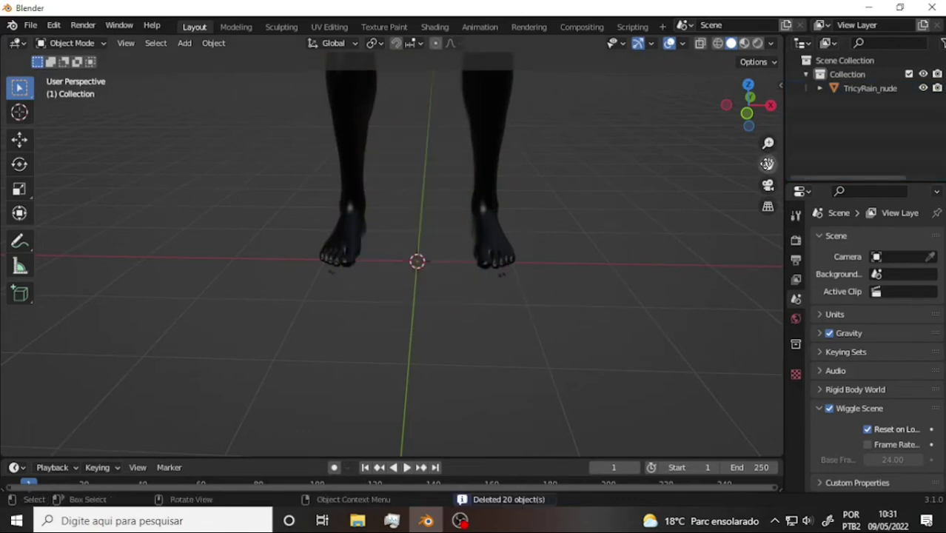
Step: Set the viewport shading colour to Object
left_click_drag(767, 163, 770, 311)
scroll(675, 168, "down", 5)
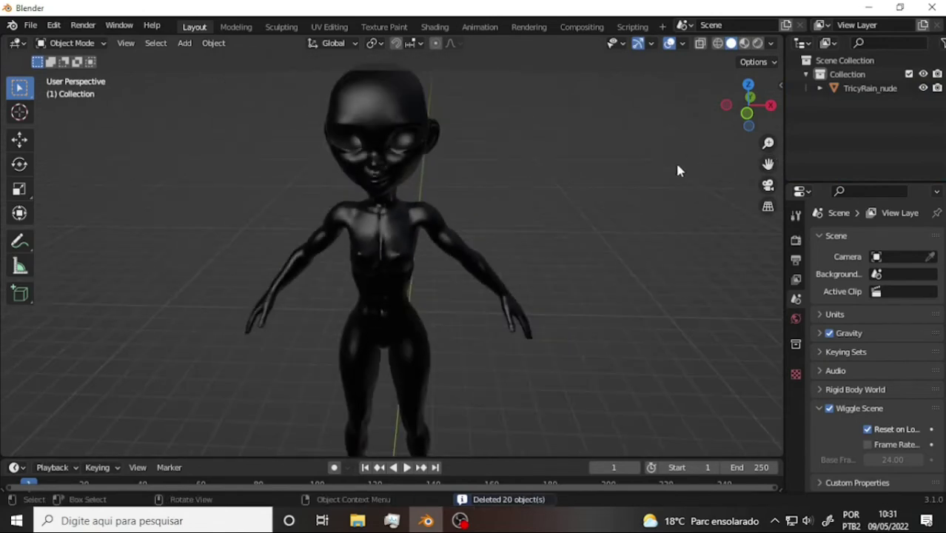
left_click(771, 45)
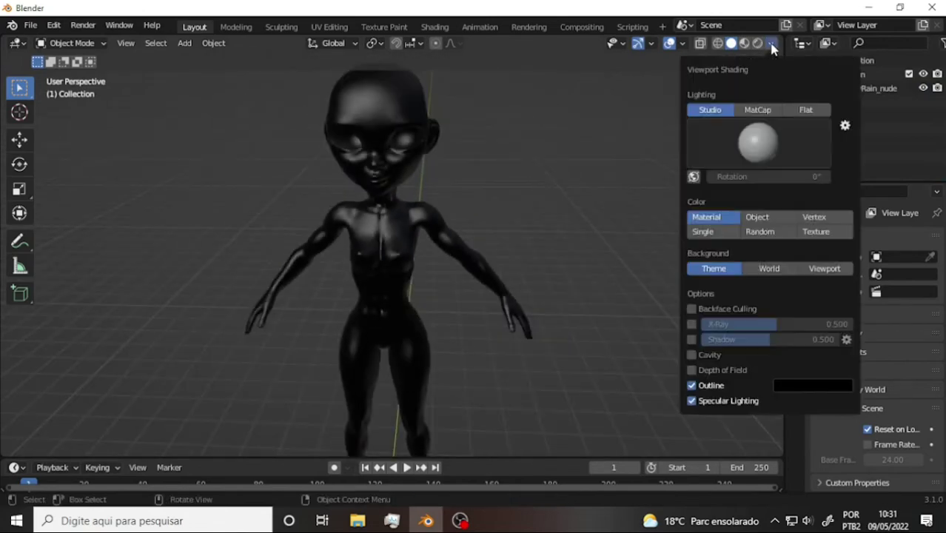
left_click(763, 217)
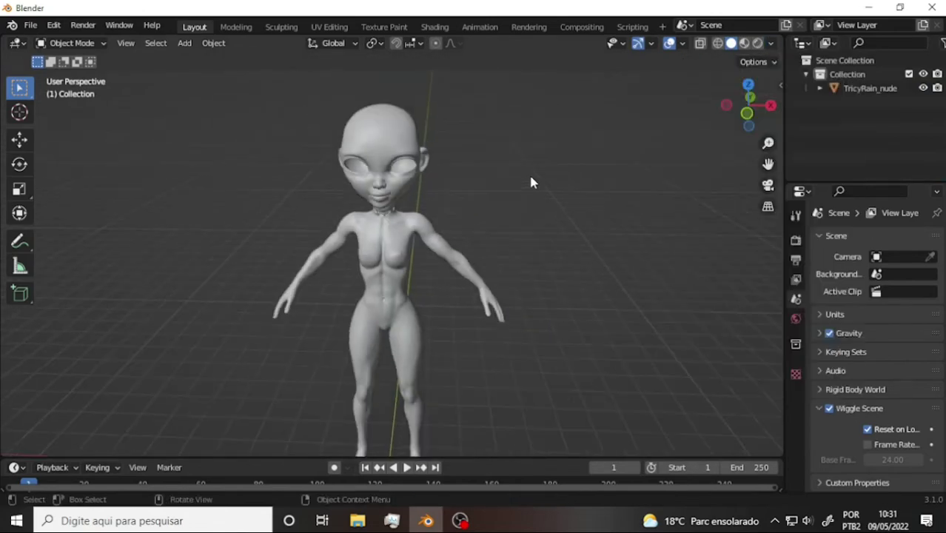
Step: Select TricyRain_nude and toggle its Subdivision modifier's viewport display
left_click(379, 270)
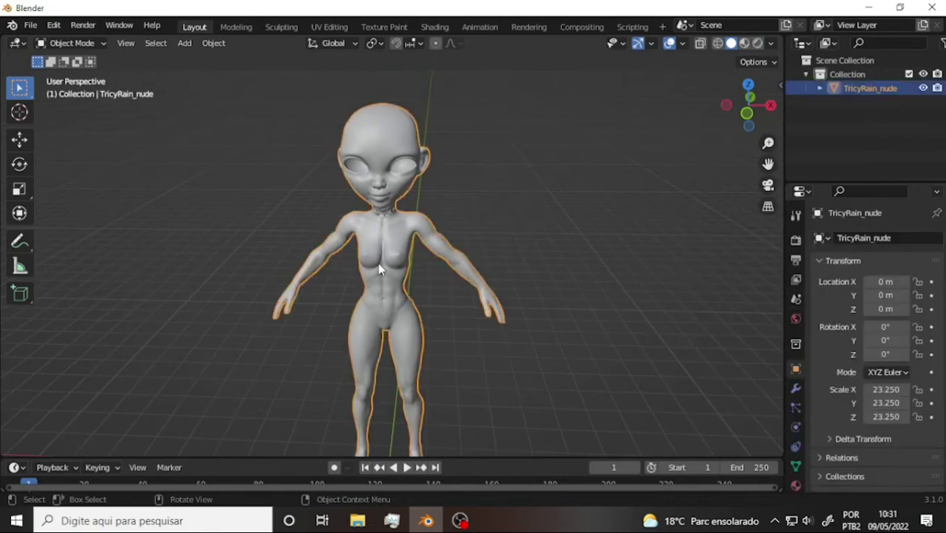
left_click(796, 383)
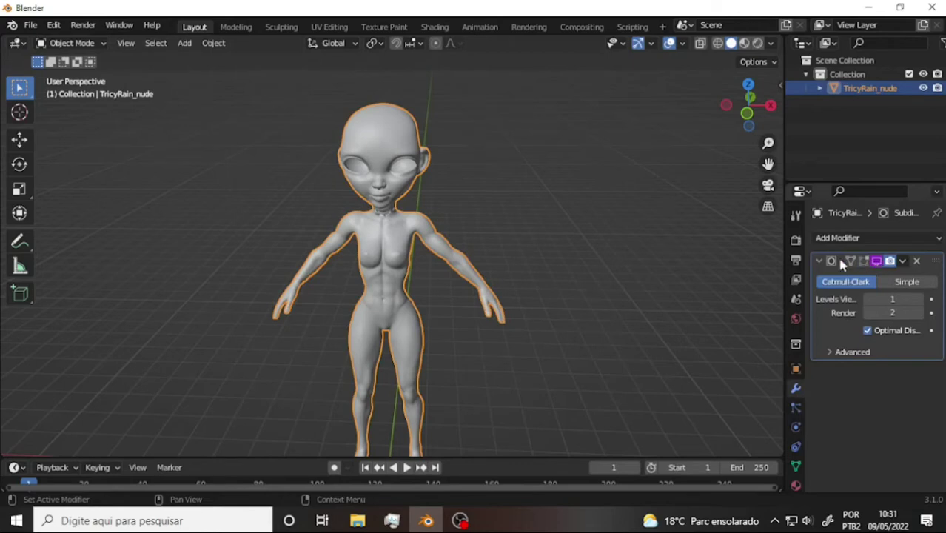
left_click(876, 261)
left_click(876, 261)
left_click(878, 262)
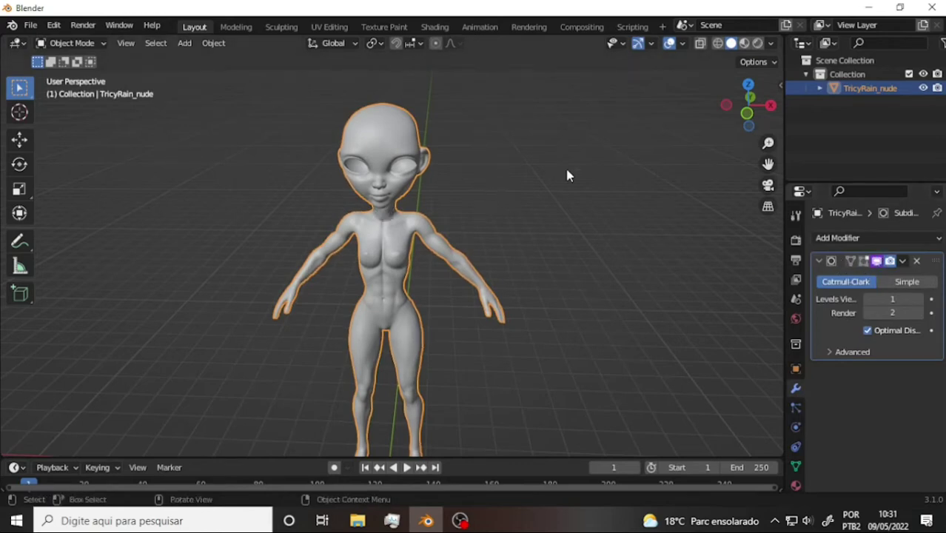
Step: Add a UE4 mannequin rig using the Game Rig Tool's Initiate Mannequin
left_click(782, 85)
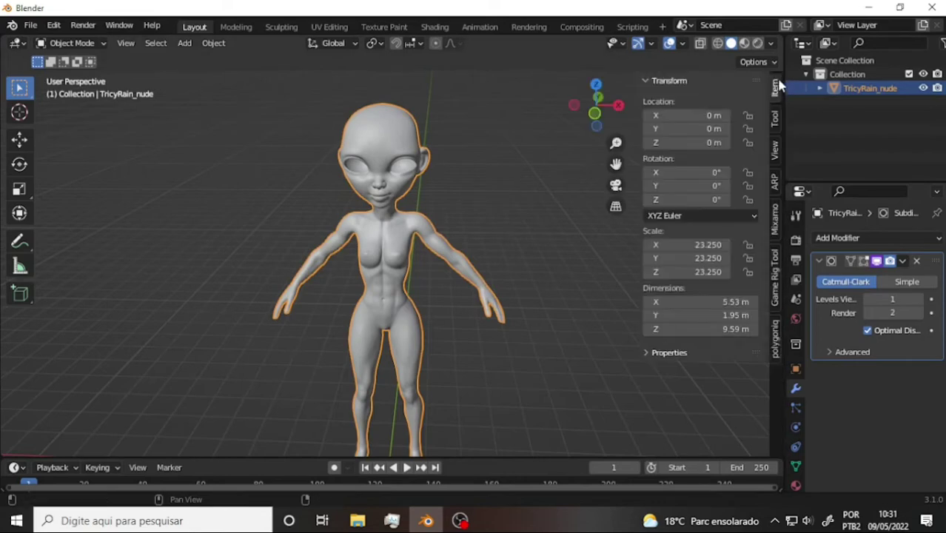
left_click(774, 275)
left_click(696, 102)
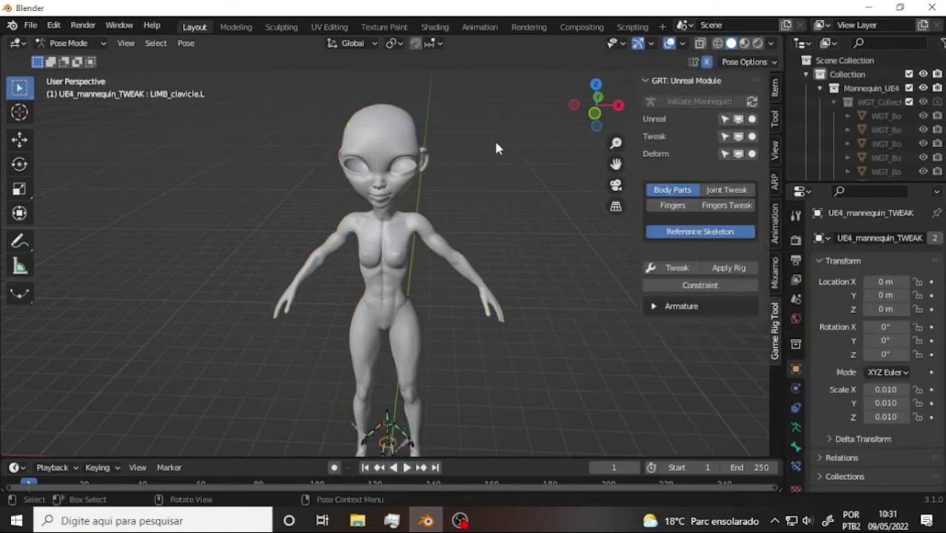
Step: Frame the small mannequin rig at the feet from the front and select its ROOT bone
left_click_drag(615, 163, 616, 89)
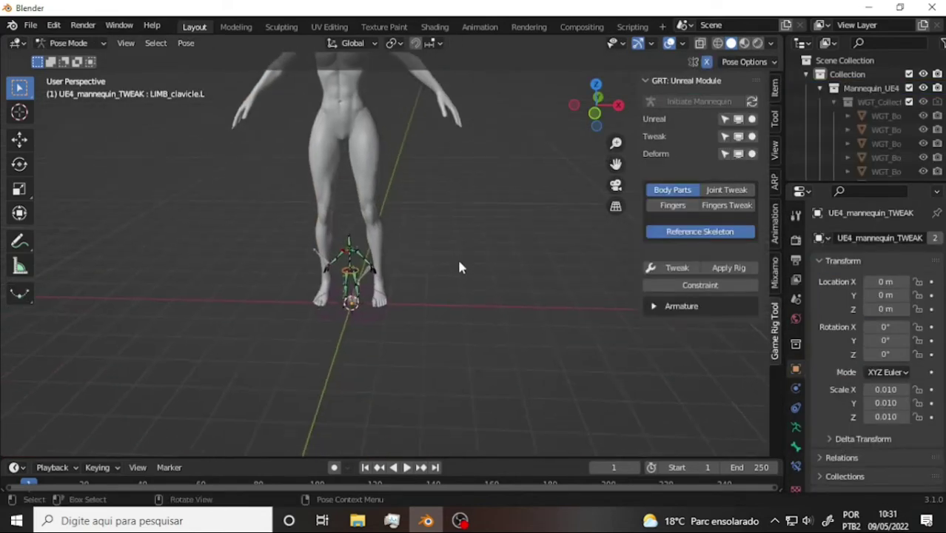
scroll(444, 263, "up", 1)
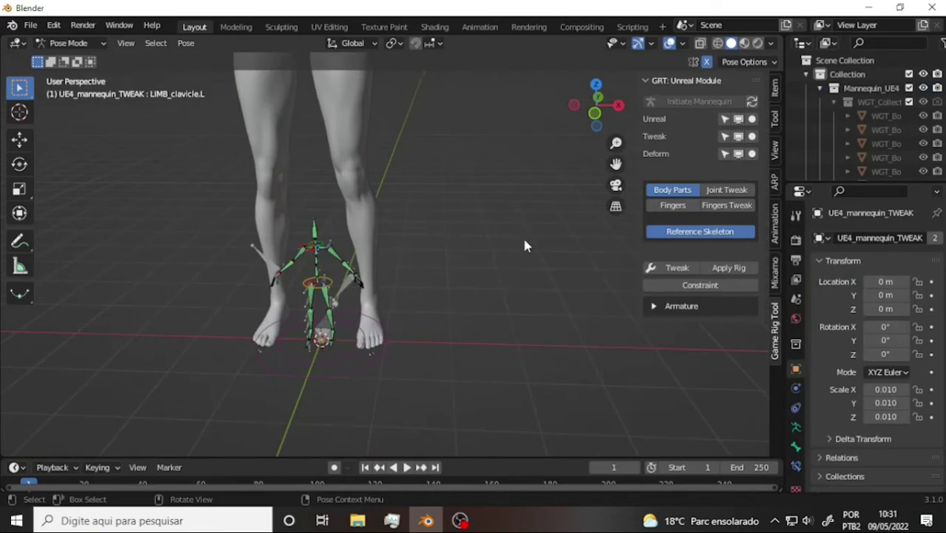
left_click_drag(595, 109, 595, 100)
middle_click_drag(335, 367, 335, 367)
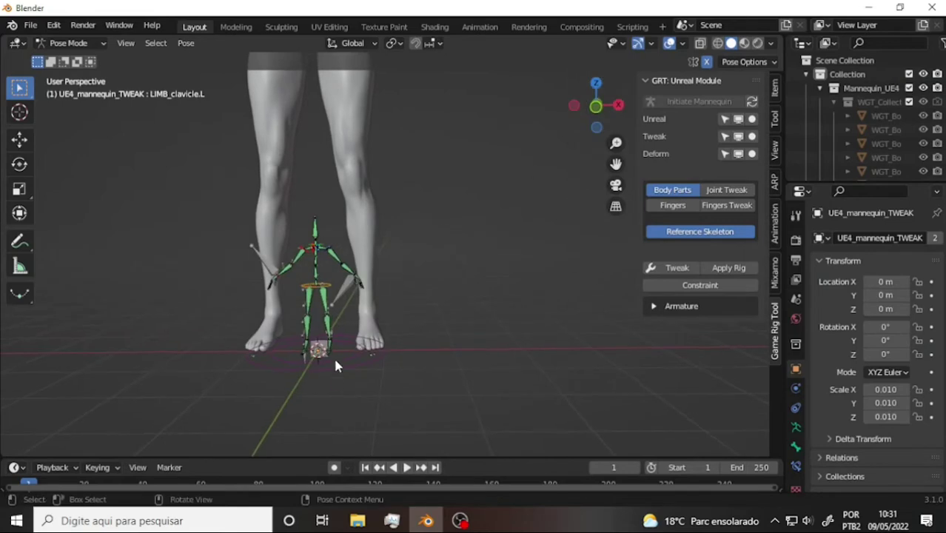
left_click(333, 374)
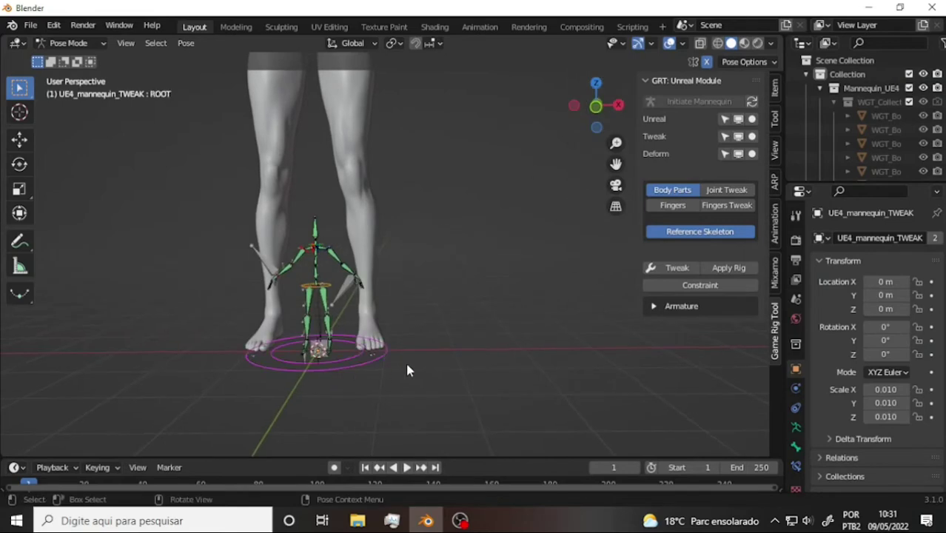
Step: Scale the rig up from its root to a larger size and reframe the view on the whole rig
key("s")
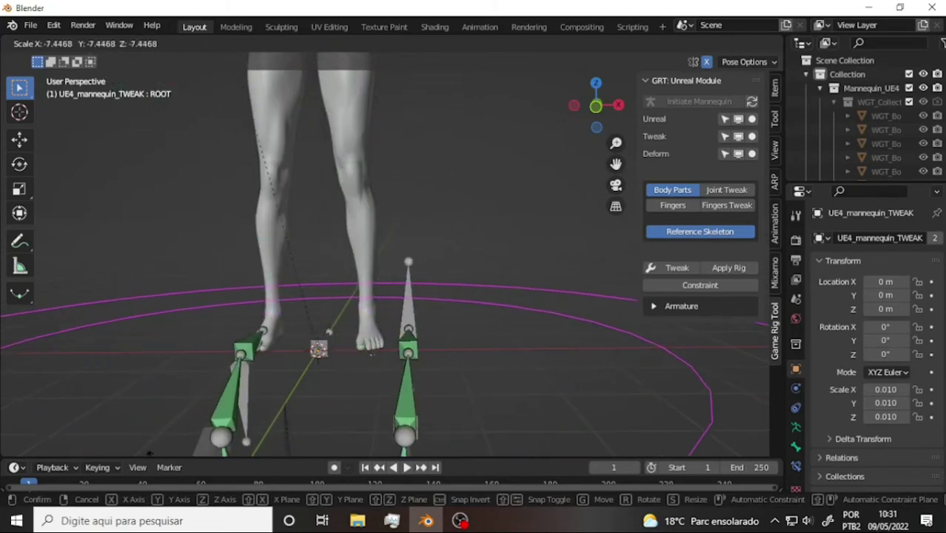
key("Escape")
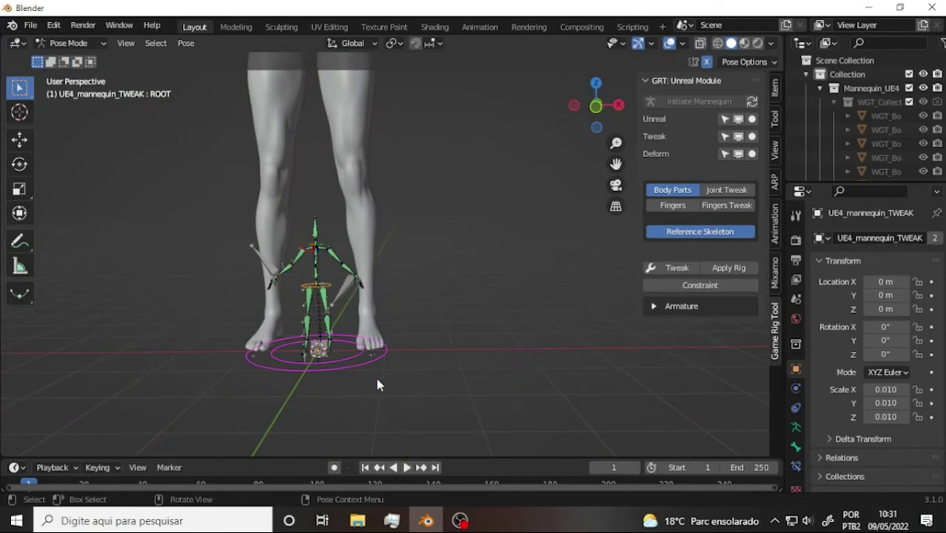
key("s")
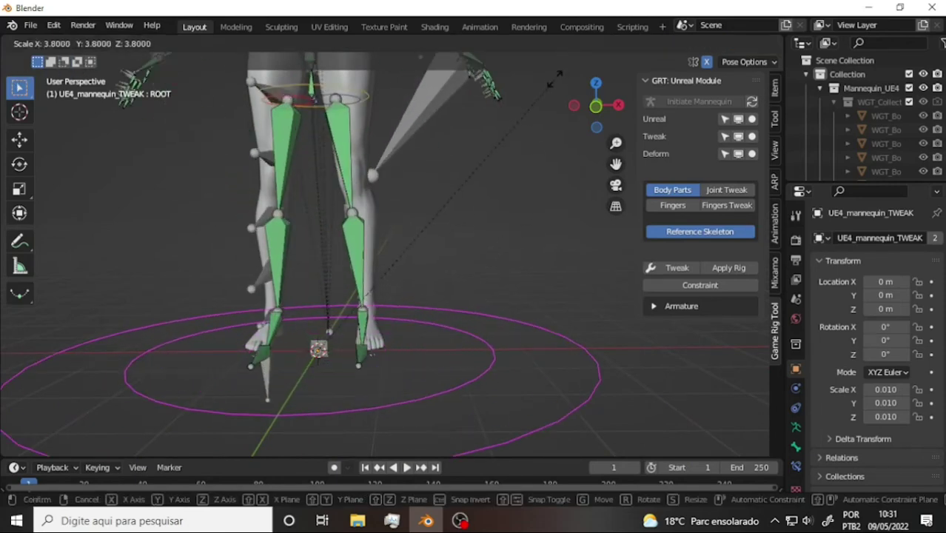
left_click(630, 388)
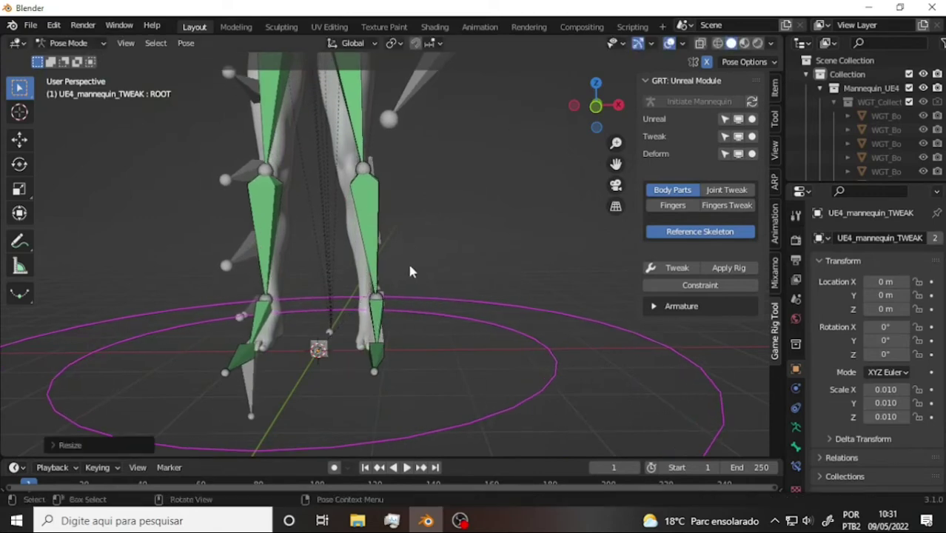
scroll(426, 262, "down", 5)
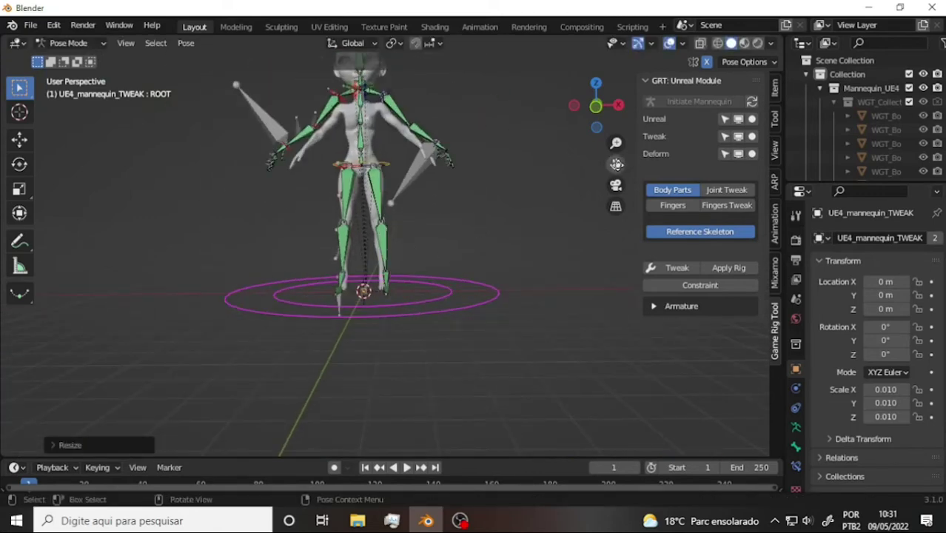
left_click_drag(617, 163, 515, 223)
Step: Fine-tune the rig's scale to fit the character, then deselect the root bone
key("s")
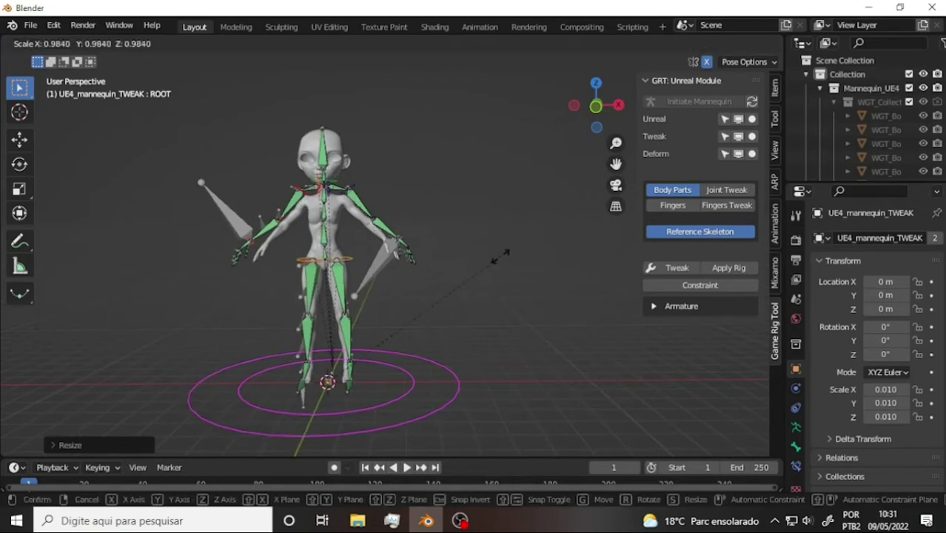
left_click(489, 265)
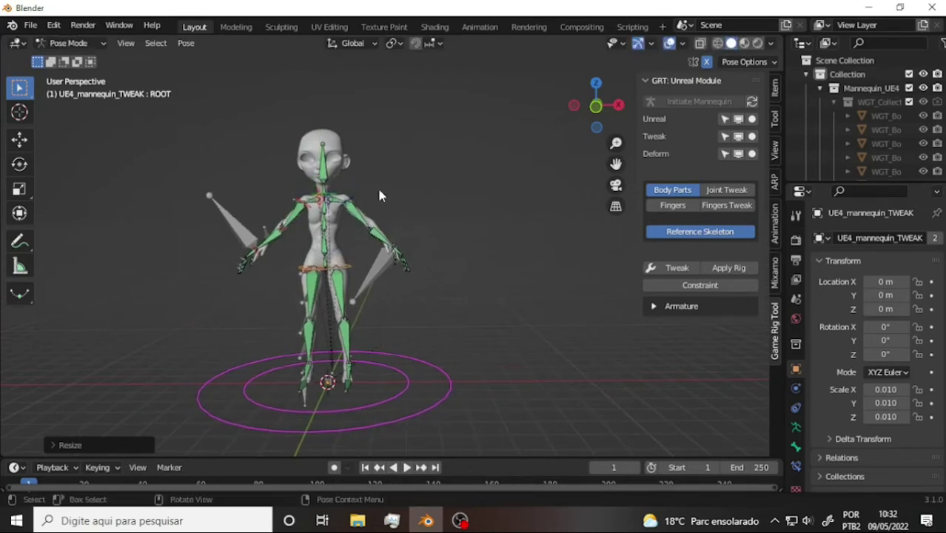
left_click(428, 190)
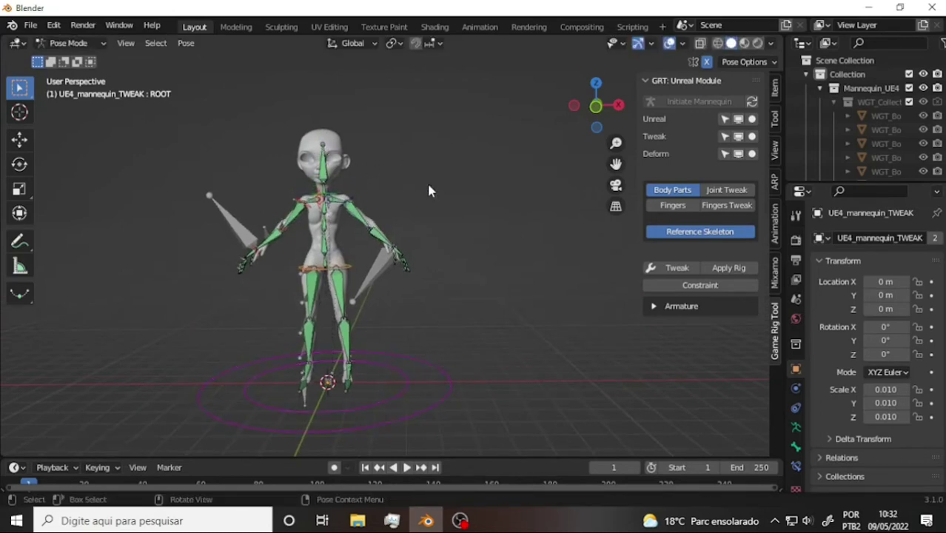
Step: Return to Object Mode, select the TricyRain_nude mesh and show its transform values in the N-panel
left_click(326, 157)
left_click(74, 43)
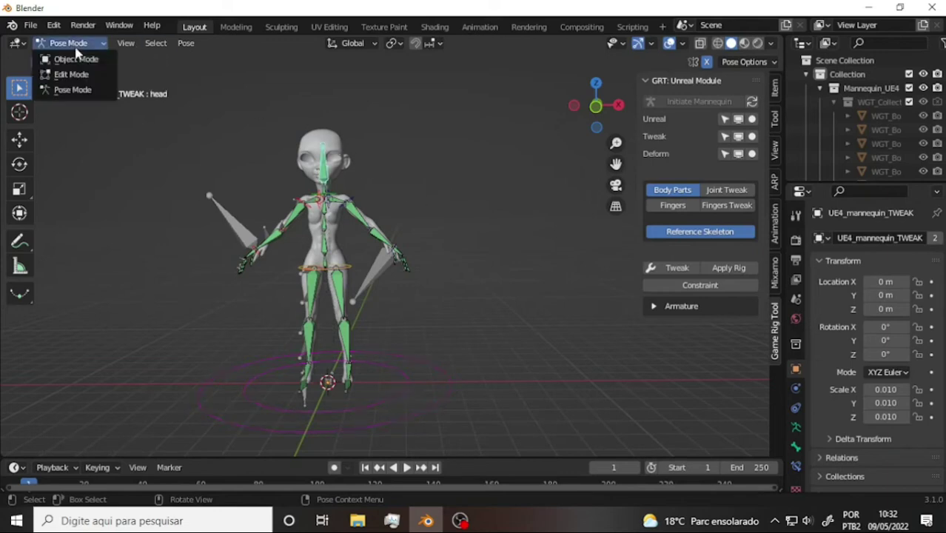
left_click(77, 59)
left_click(337, 144)
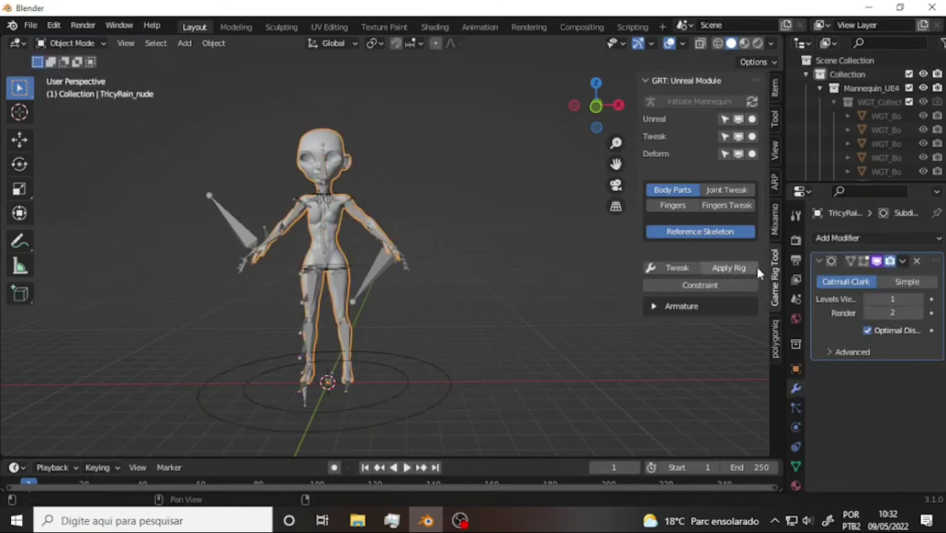
left_click(774, 92)
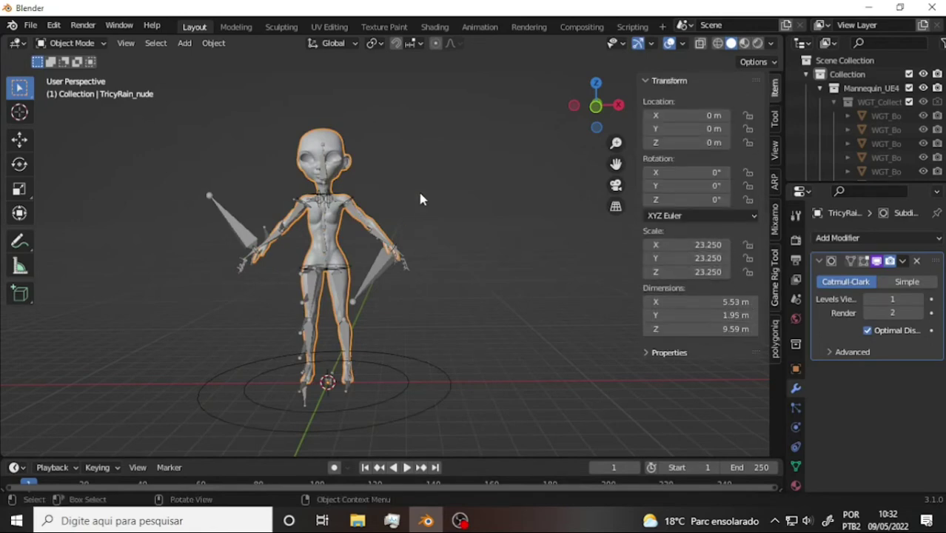
Step: Orbit around the character to check that the skeleton fits from feet to head
scroll(420, 198, "up", 5)
scroll(419, 198, "down", 6)
scroll(422, 198, "up", 1)
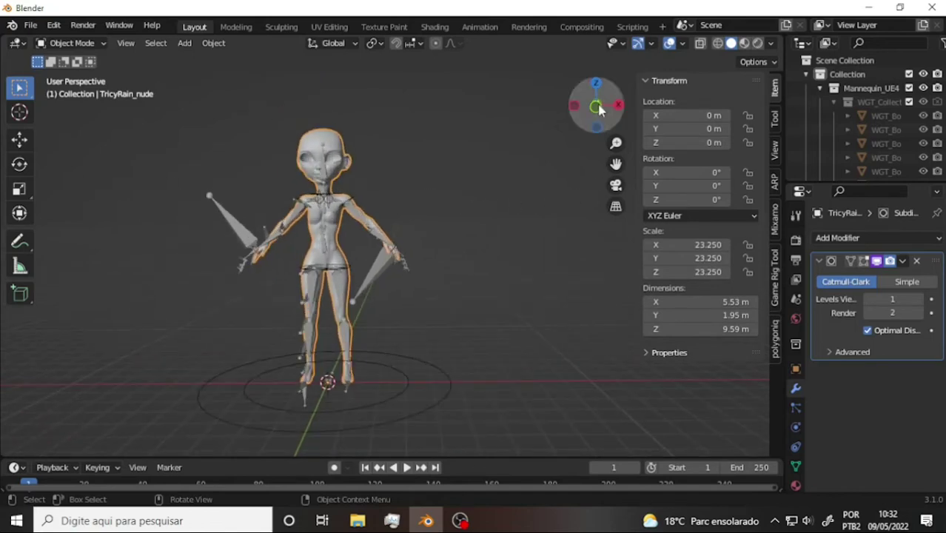
left_click_drag(599, 109, 446, 300)
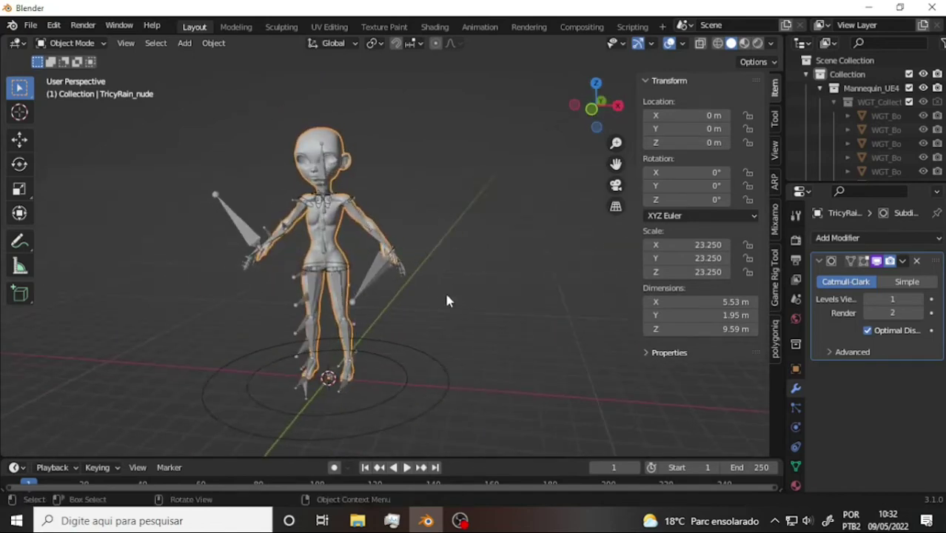
scroll(451, 262, "up", 2)
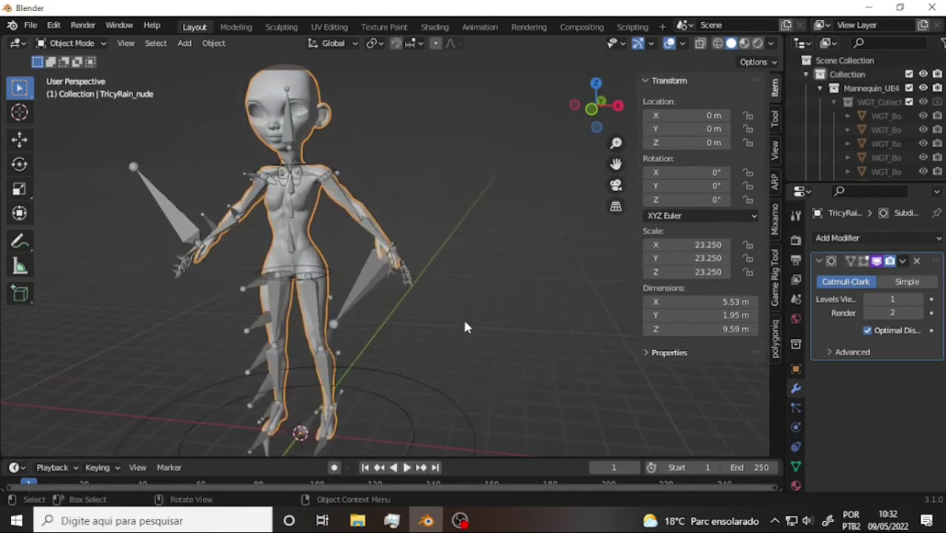
left_click(459, 521)
left_click(458, 522)
left_click_drag(603, 112, 588, 126)
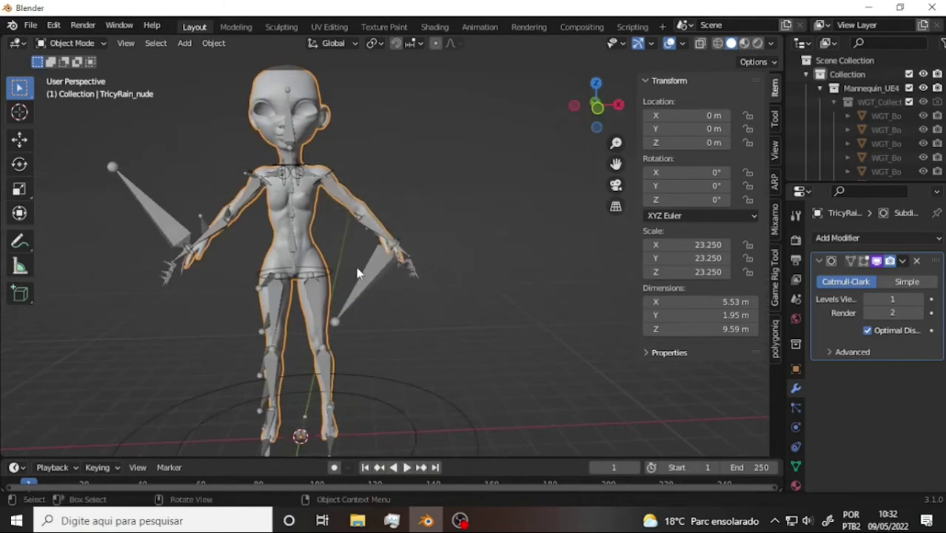
Step: Enlarge and widen the Outliner, then collapse WGT_Collection to read the object names
left_click(412, 285)
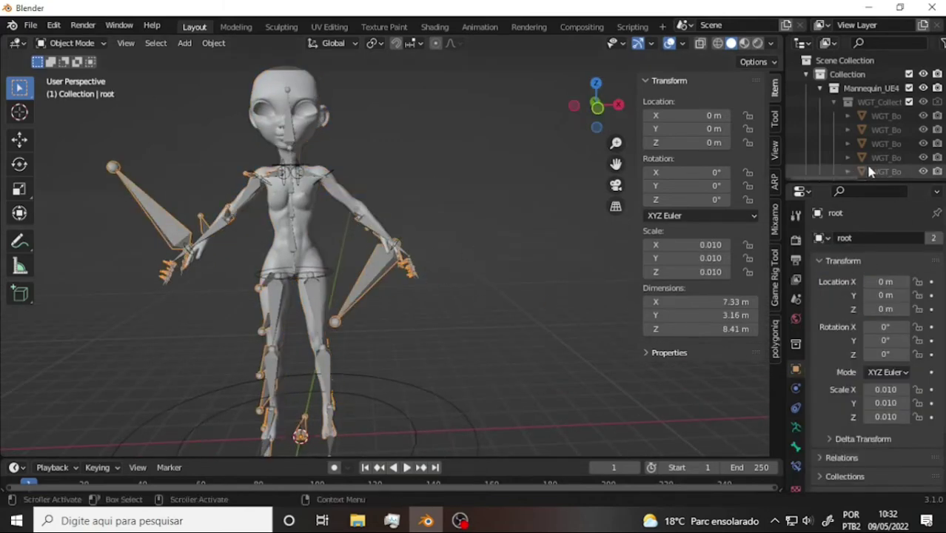
left_click_drag(826, 182, 820, 342)
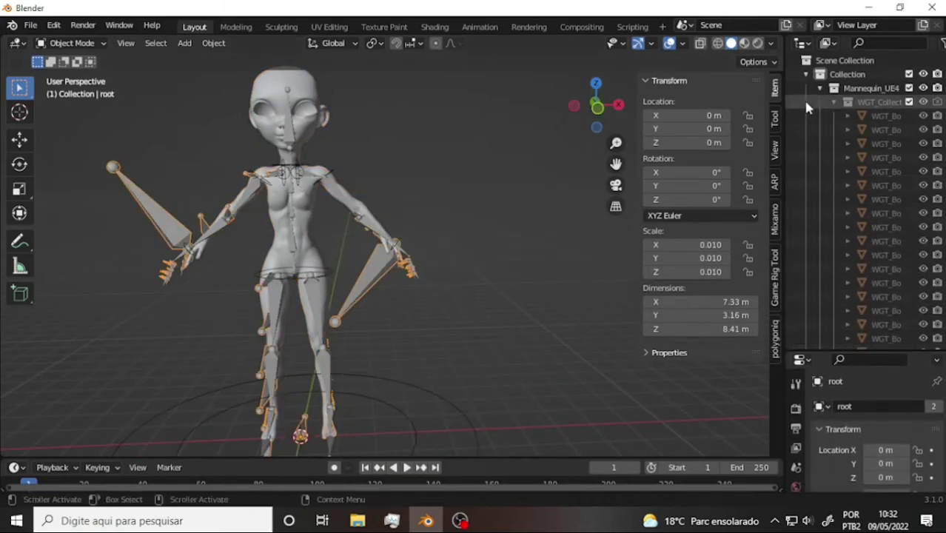
left_click_drag(783, 95, 689, 104)
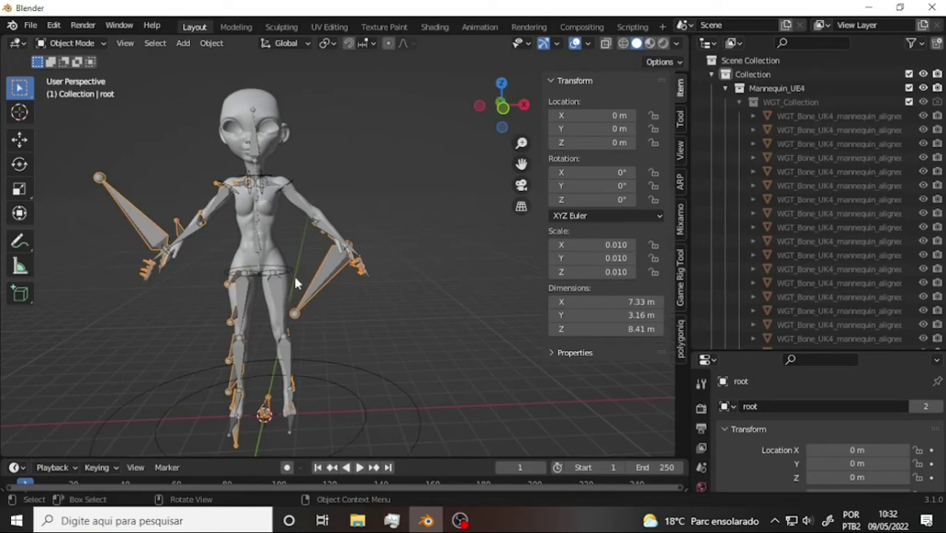
left_click(739, 101)
Step: Bring up the context menu for the Mannequin_UE4 collection in the Outliner
left_click(772, 157)
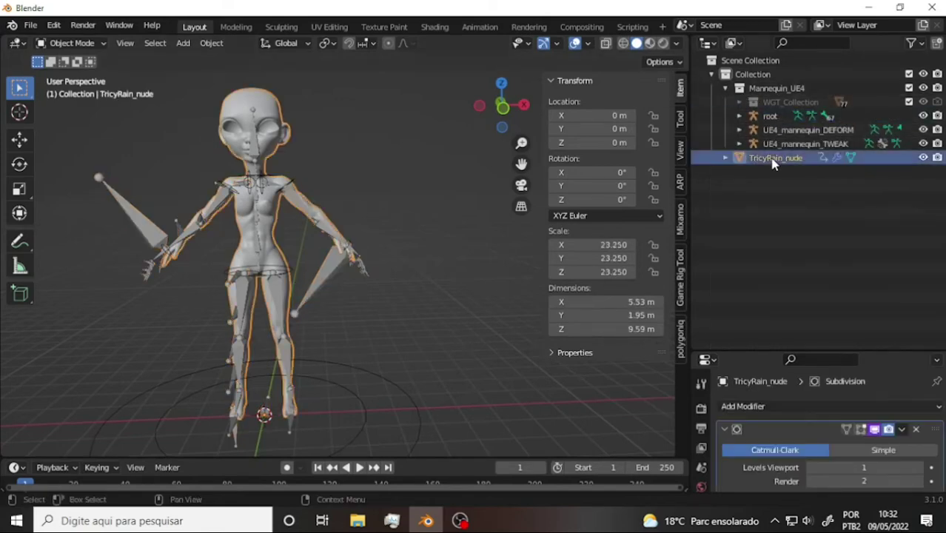
left_click(772, 90)
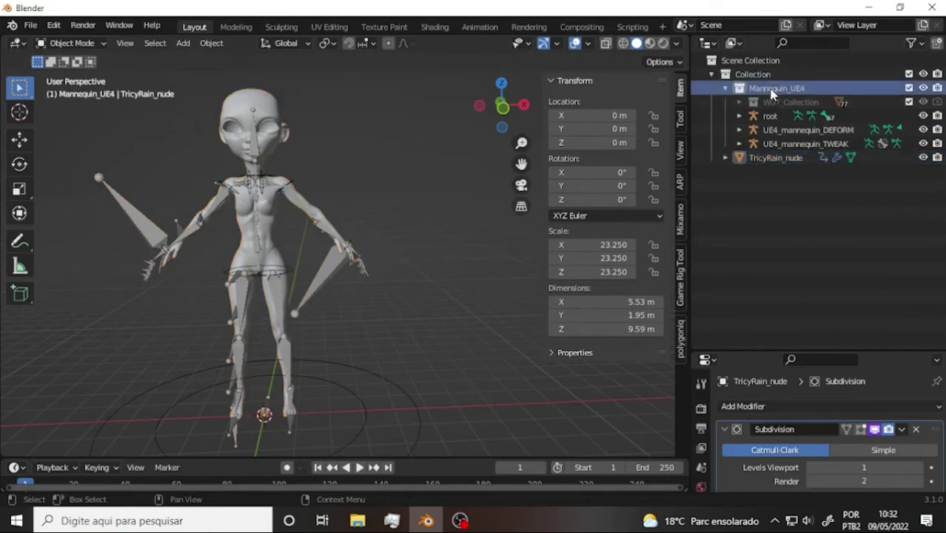
right_click(770, 92)
Step: Remove Mannequin_UE4 and its rig with Delete Hierarchy, leaving only TricyRain_nude
left_click(716, 143)
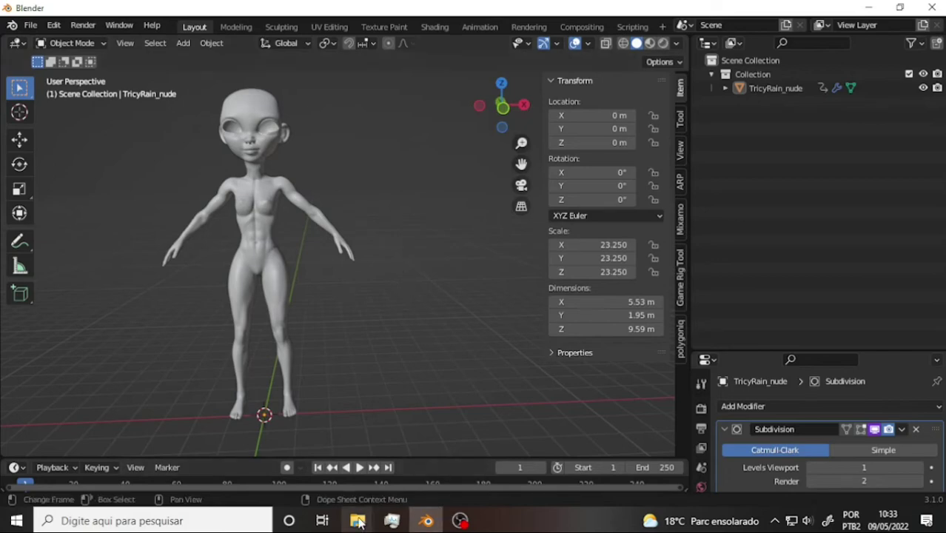
Step: Play 'Blender tutorial - How to Make Skin Shader.mp4' from the Blender Skin Paint folder in VLC
mouse_move(357, 521)
left_click(387, 498)
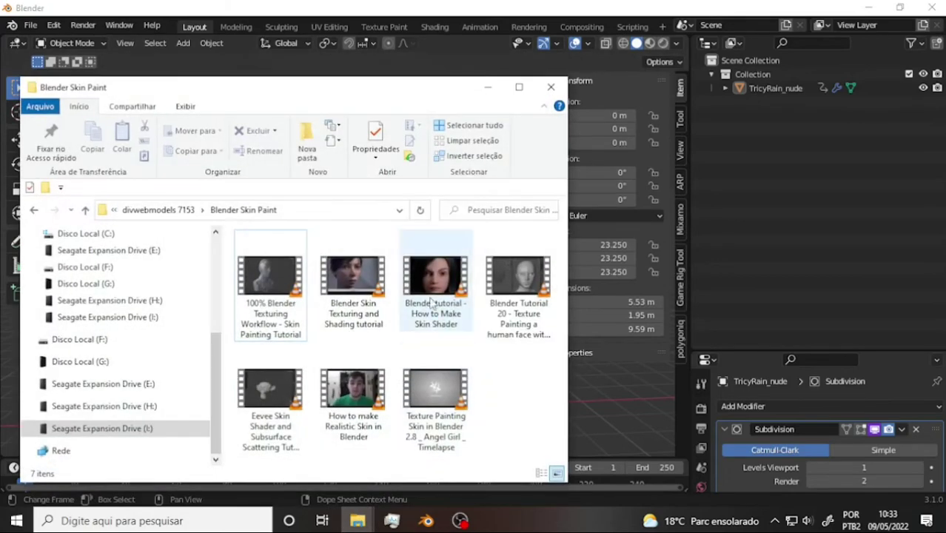
left_click(433, 285)
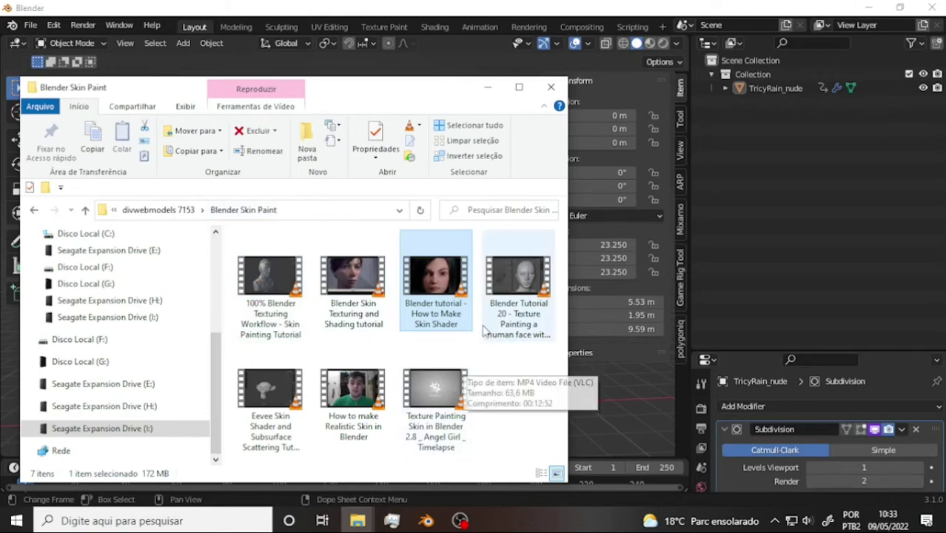
key("Return")
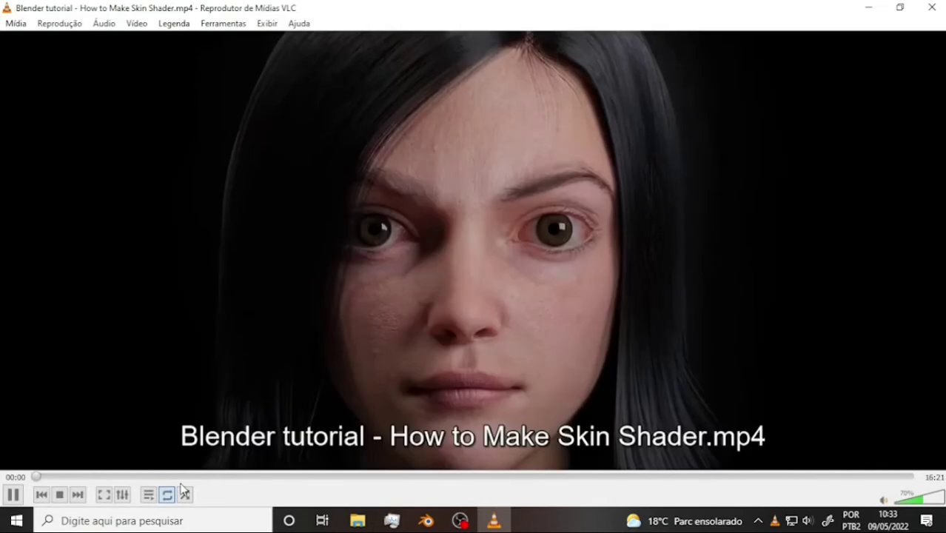
Step: Skim the paused tutorial along the seek bar and settle at 00:27, showing the head beside the Alita reference
left_click(15, 496)
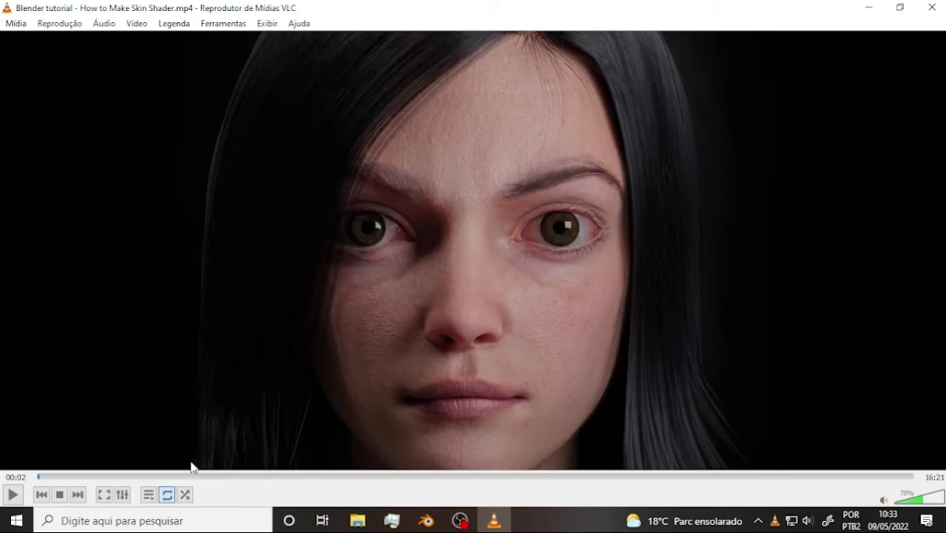
left_click(59, 477)
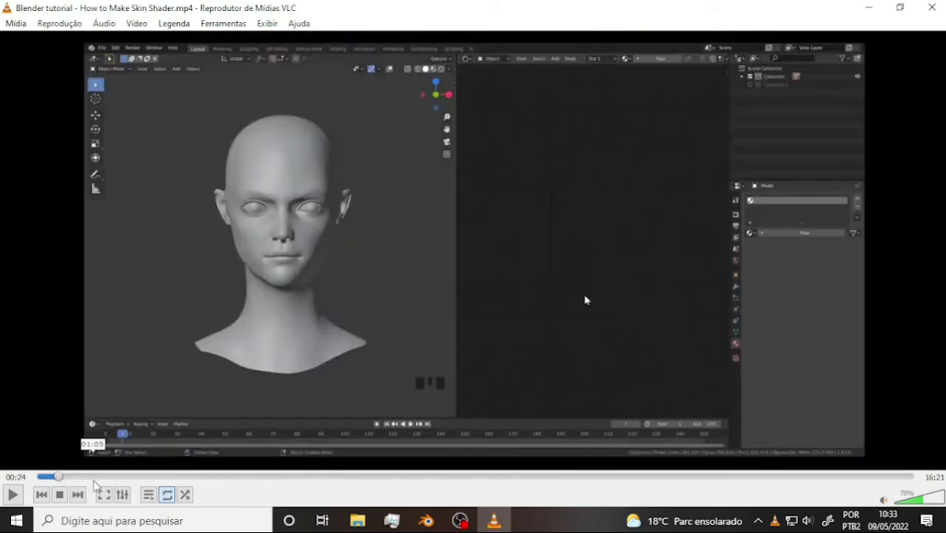
left_click(87, 477)
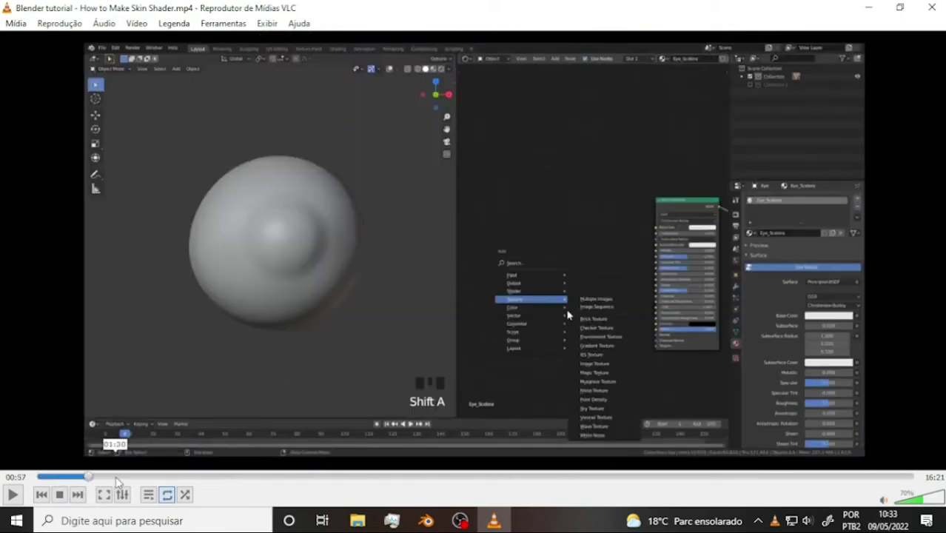
left_click(124, 477)
left_click(161, 477)
left_click(197, 478)
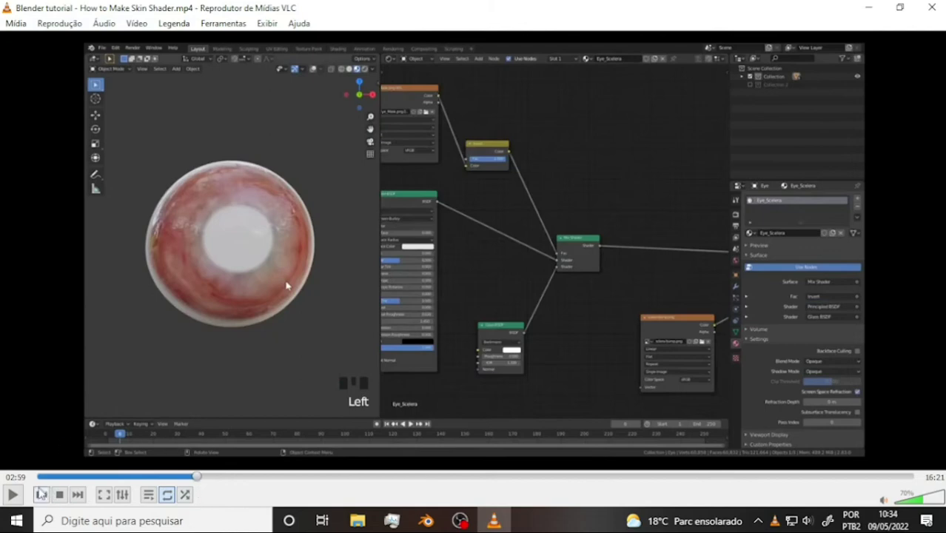
left_click(41, 494)
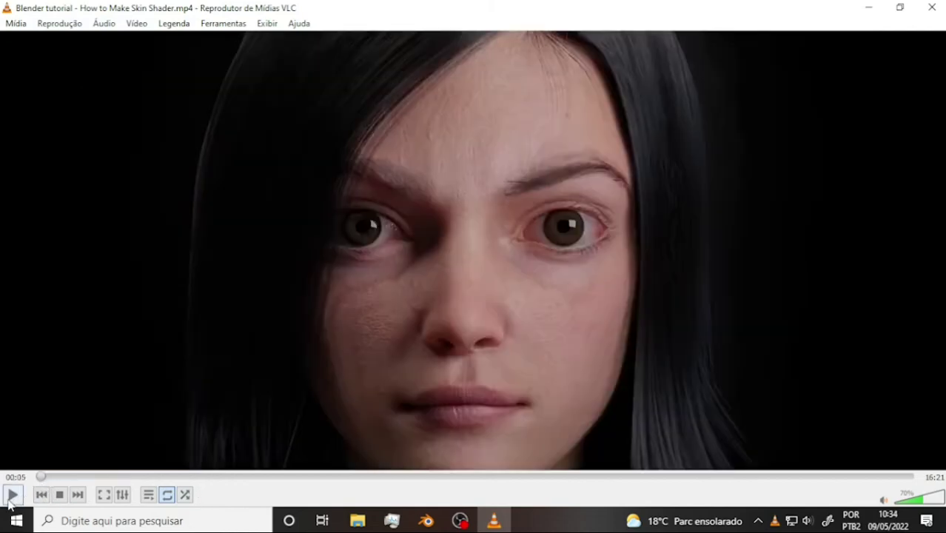
left_click(11, 496)
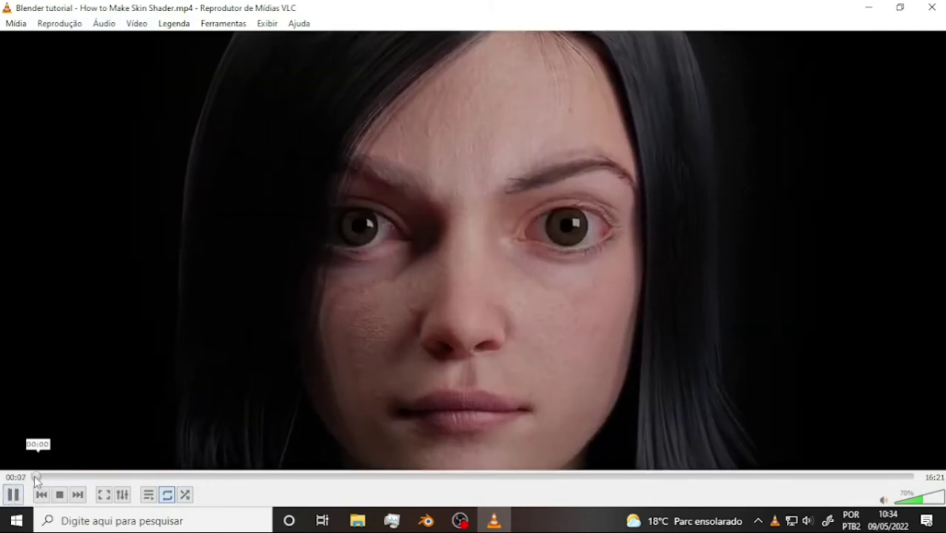
left_click(34, 477)
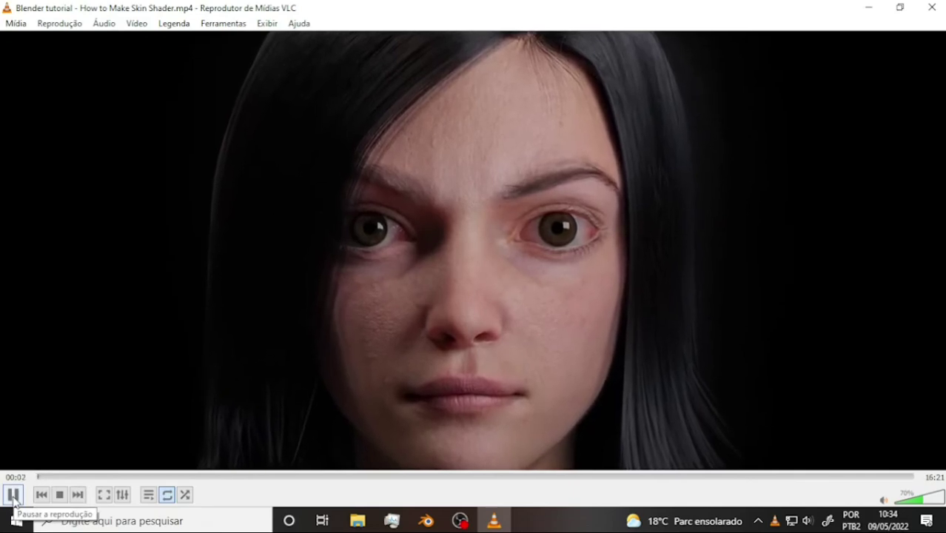
left_click(14, 496)
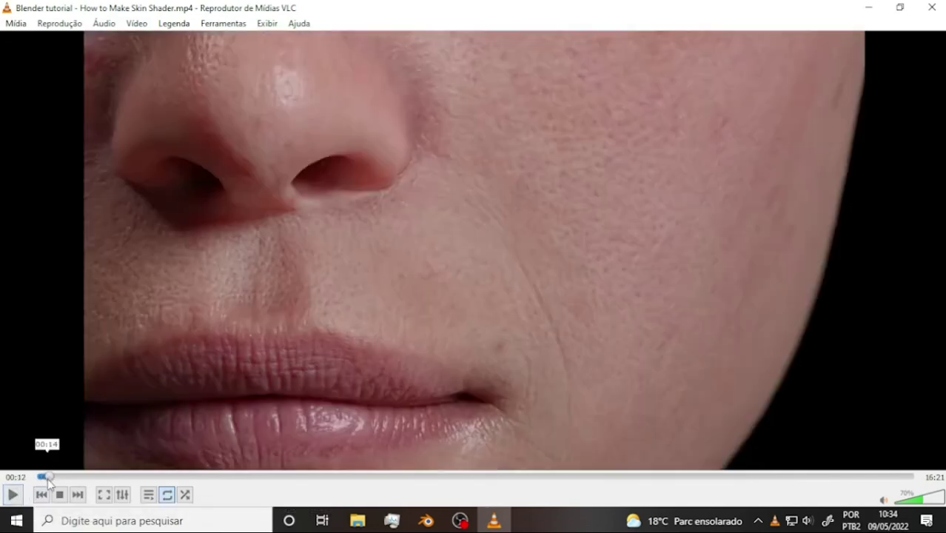
left_click(48, 478)
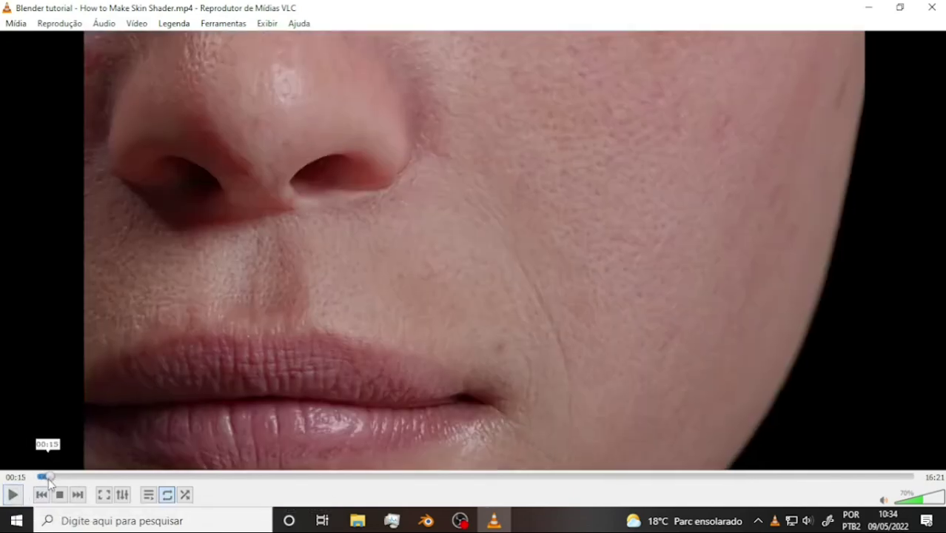
mouse_move(49, 481)
left_mouse_down()
mouse_move(65, 483)
mouse_move(61, 491)
left_mouse_up()
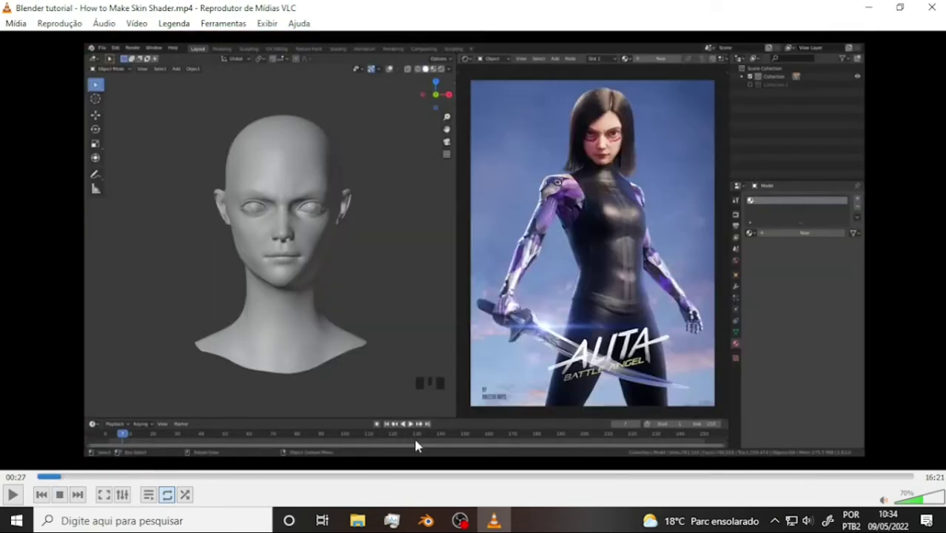
Step: Back in Blender, zoom in on the TricyRain_nude head and chest and face it frontally
left_click(426, 520)
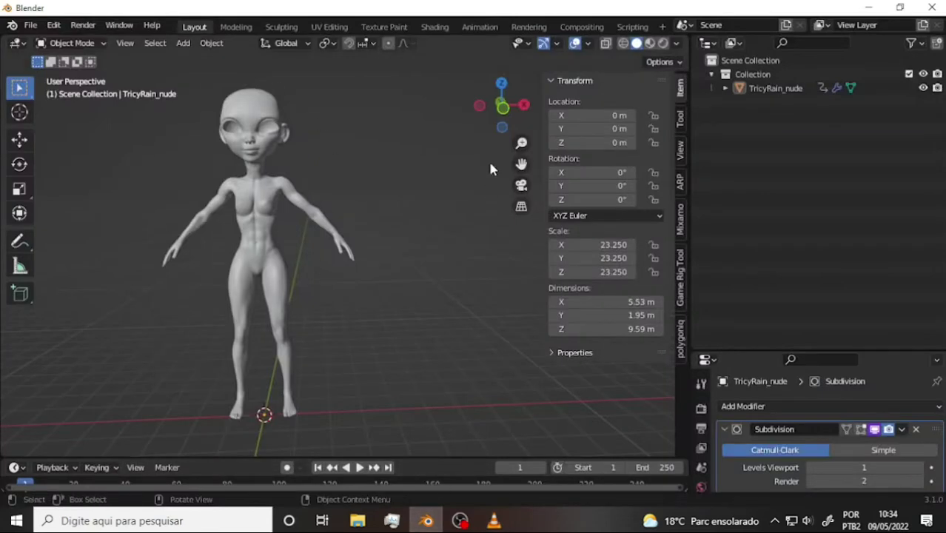
scroll(487, 159, "up", 4)
scroll(521, 163, "down", 3)
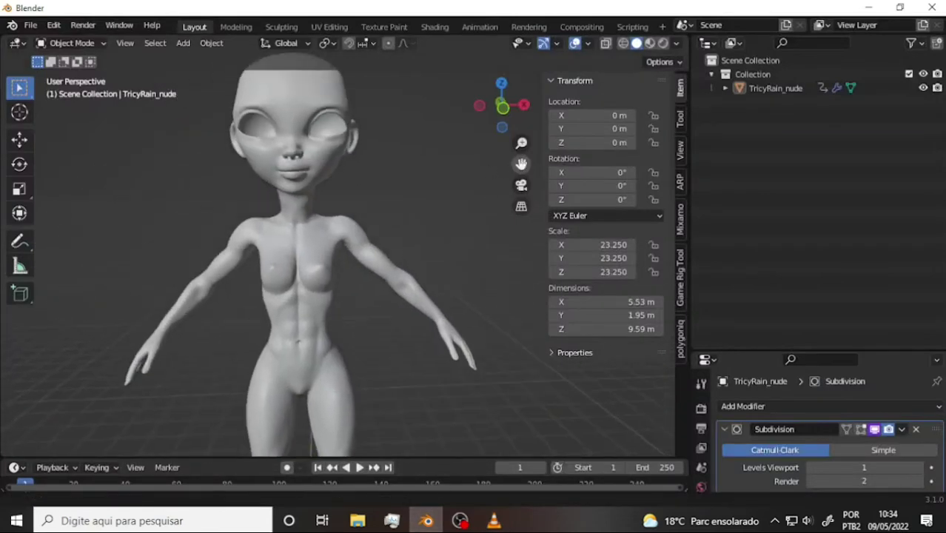
scroll(419, 124, "up", 1)
scroll(416, 123, "up", 1)
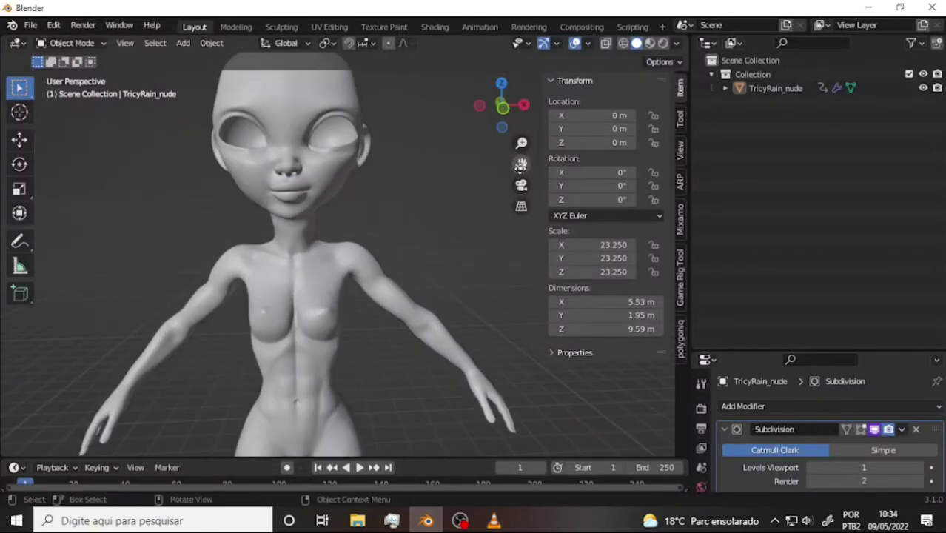
left_click_drag(521, 163, 520, 162)
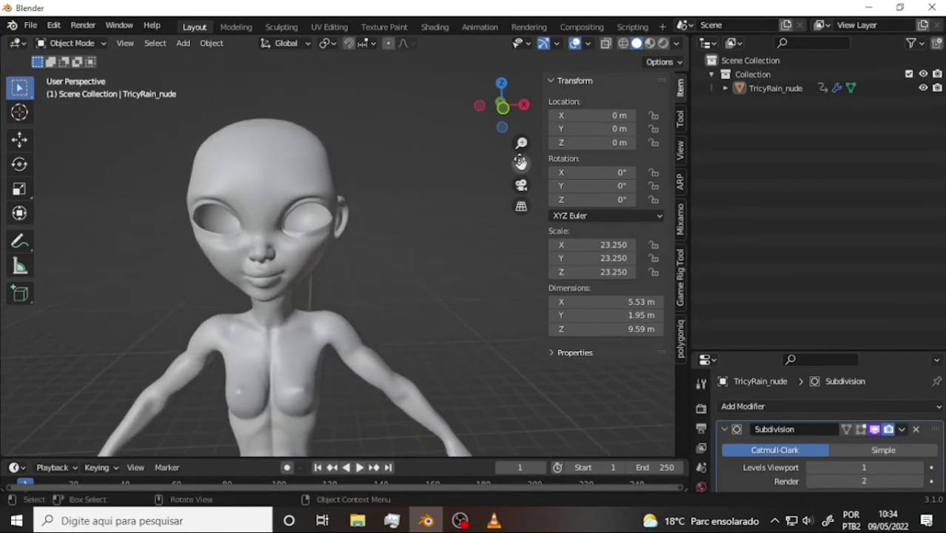
scroll(521, 163, "up", 2)
scroll(521, 163, "up", 1)
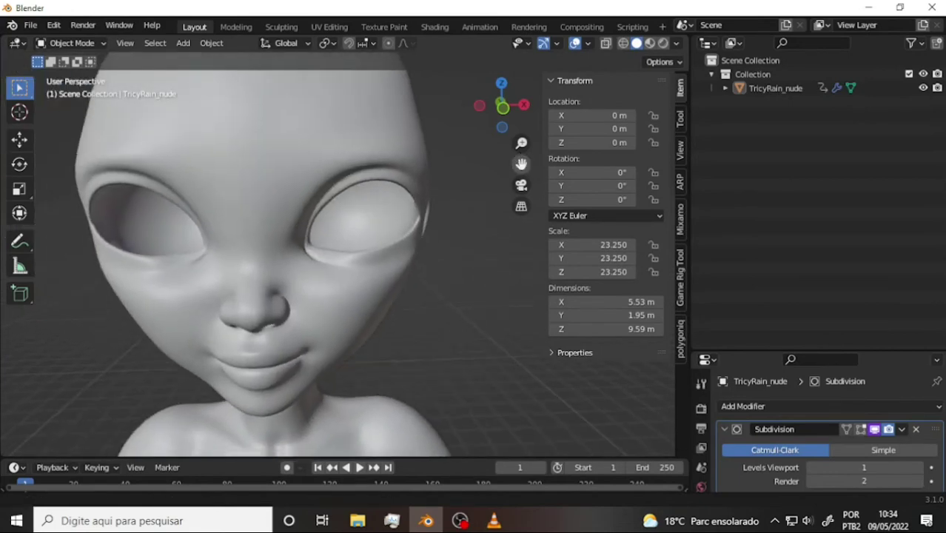
left_click_drag(521, 164, 453, 174)
Step: Switch the viewport shading to Material Preview
key("z")
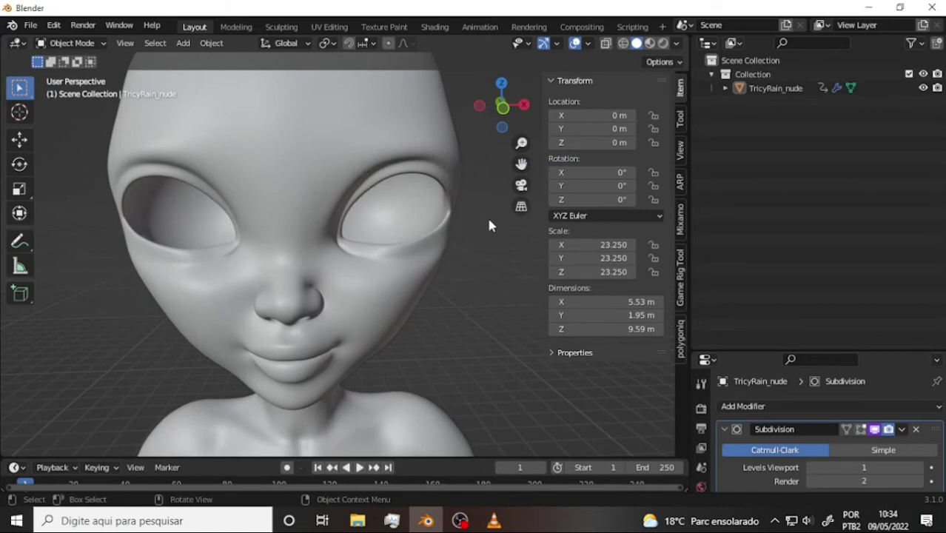
key("z")
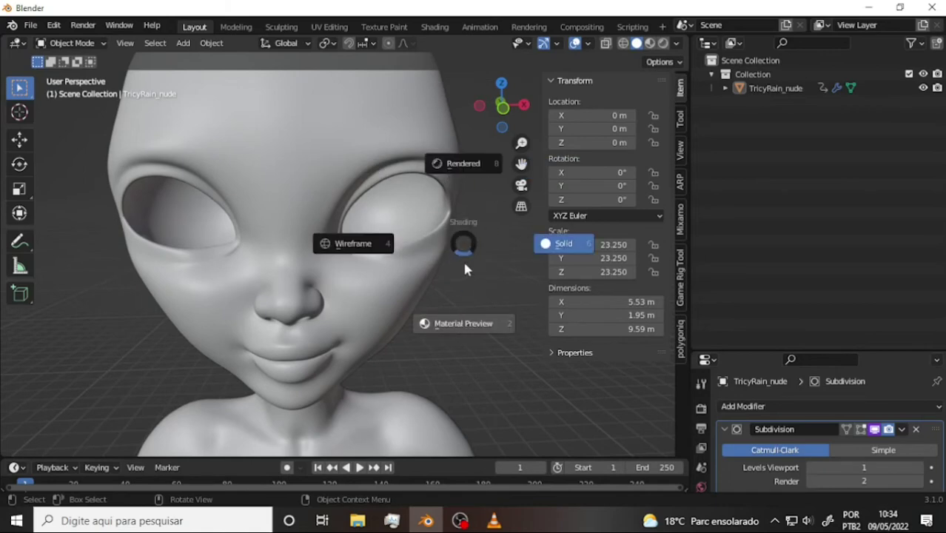
key("2")
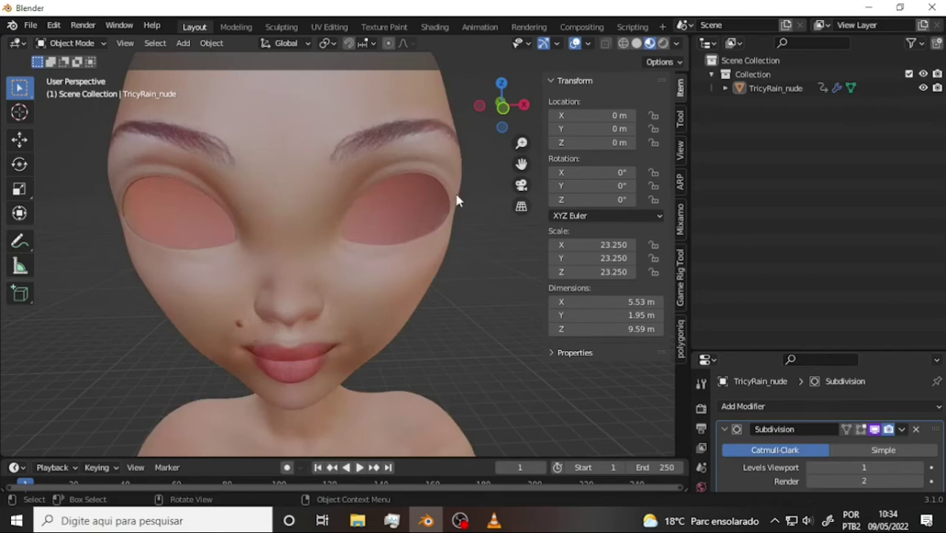
scroll(457, 200, "up", 2)
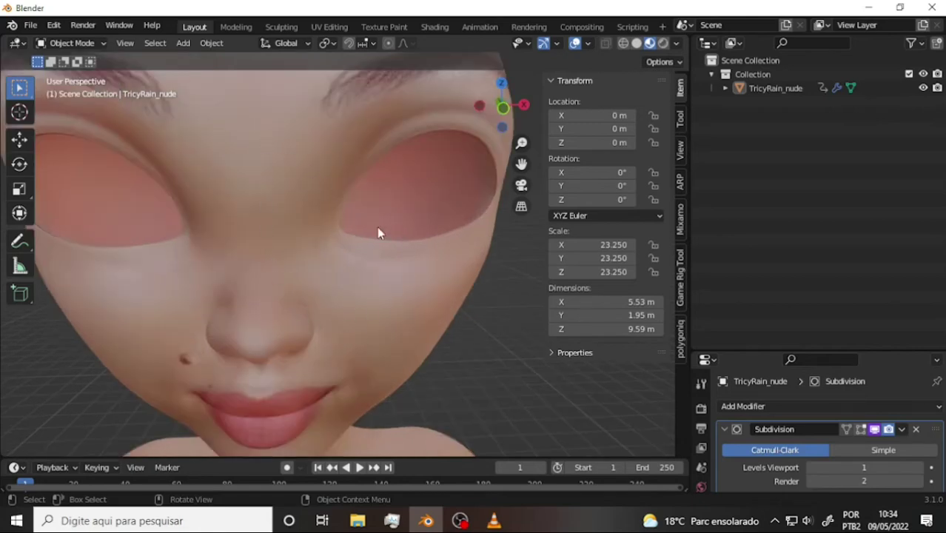
scroll(377, 229, "down", 2)
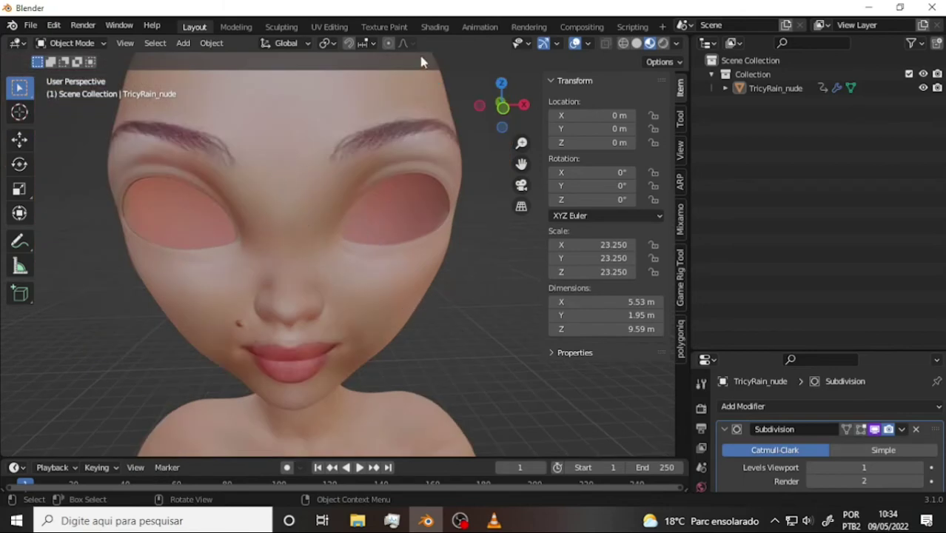
Step: In the Shading workspace, frame the character's face and select the TricyRain_nude head mesh
left_click(435, 27)
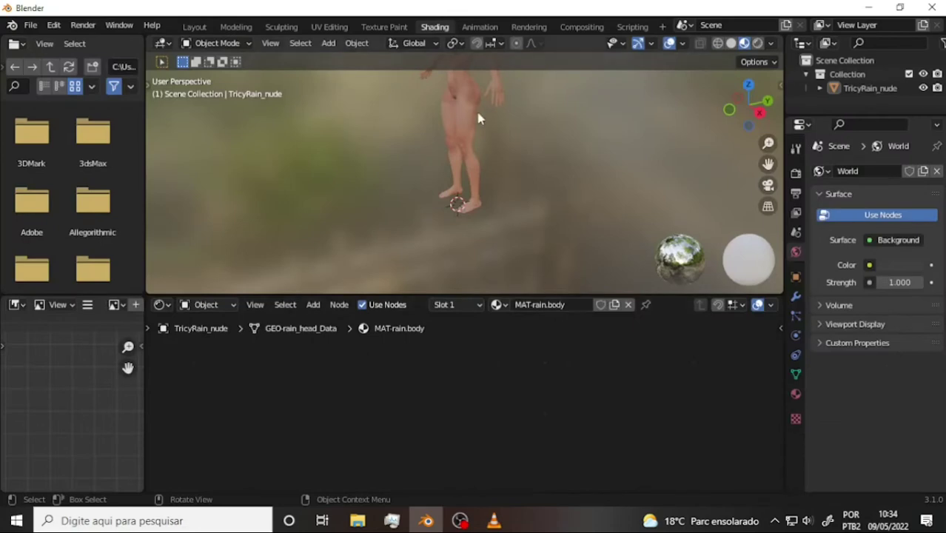
mouse_move(551, 146)
middle_mouse_down()
mouse_move(508, 131)
mouse_move(517, 111)
mouse_move(599, 101)
mouse_move(398, 120)
middle_mouse_up()
scroll(477, 126, "up", 3)
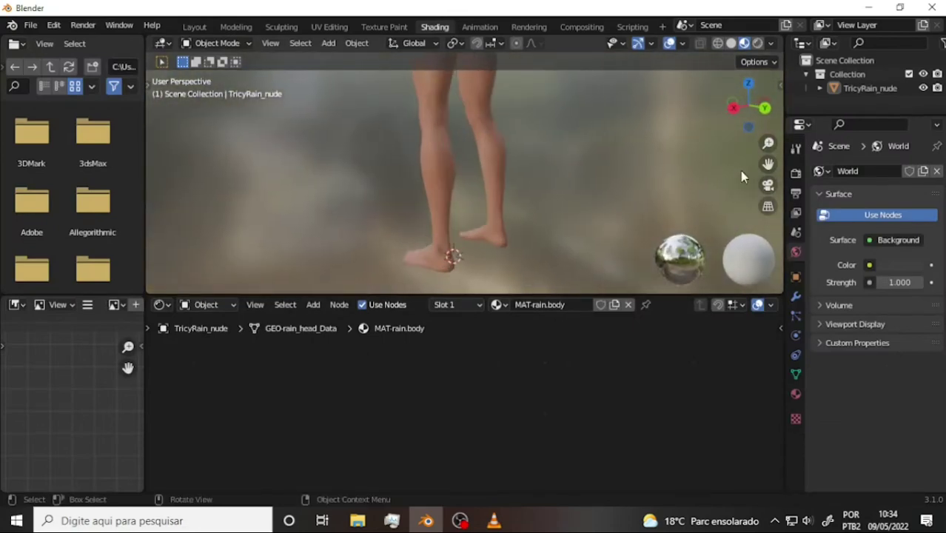
left_click_drag(767, 164, 630, 118)
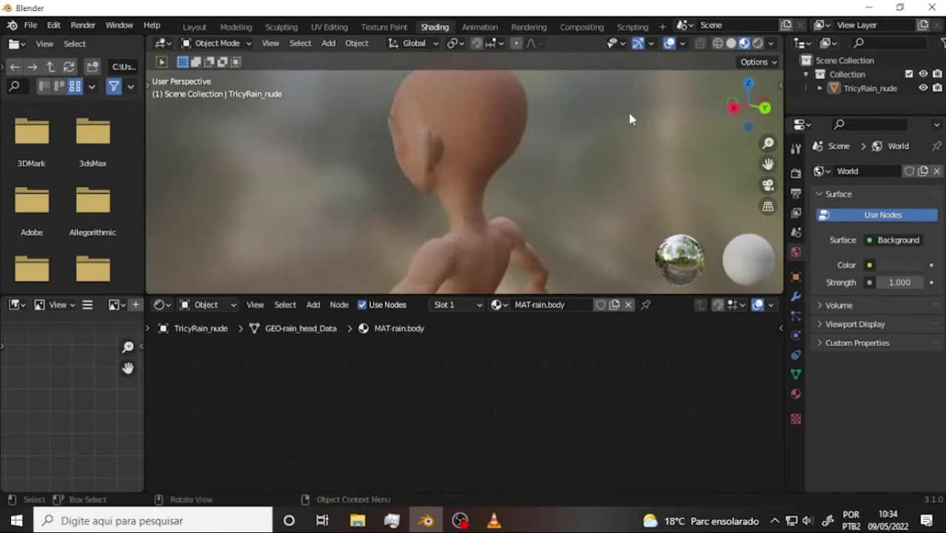
middle_click_drag(518, 145, 322, 161)
middle_click_drag(577, 166, 568, 159)
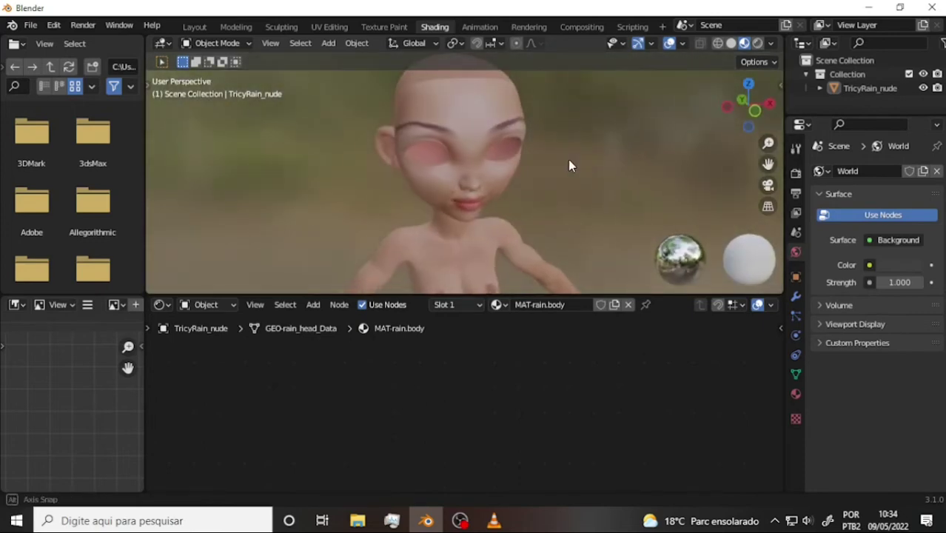
scroll(558, 155, "up", 2)
scroll(575, 126, "up", 1)
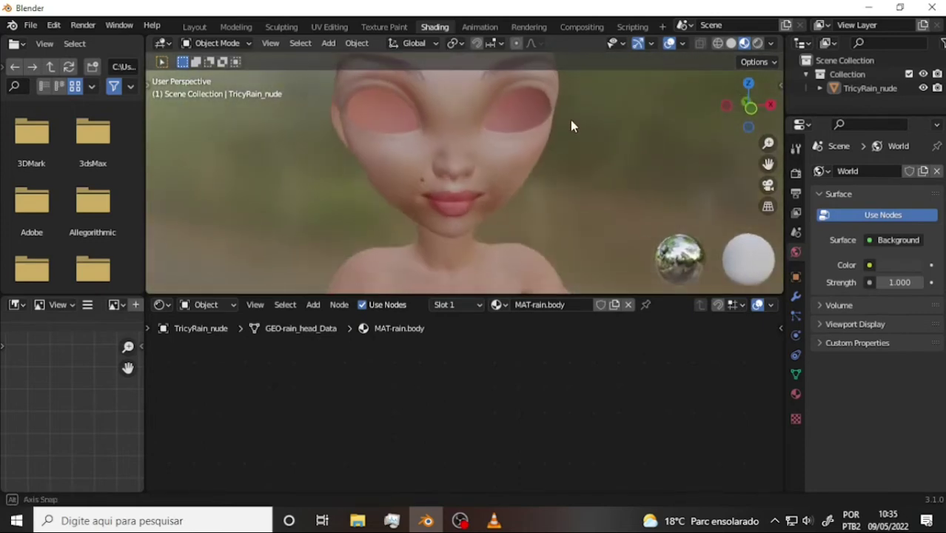
scroll(574, 120, "up", 2)
scroll(575, 120, "up", 1)
scroll(575, 120, "down", 3)
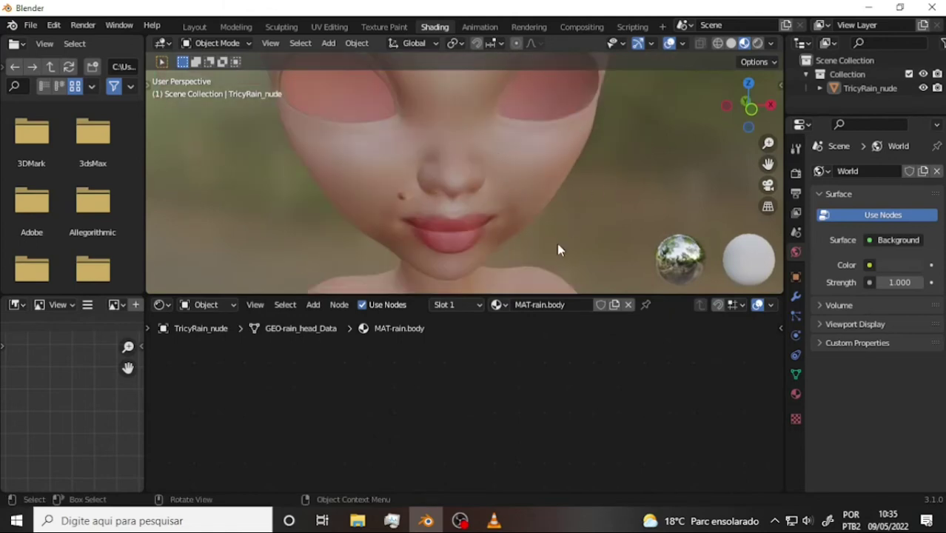
left_click(568, 221)
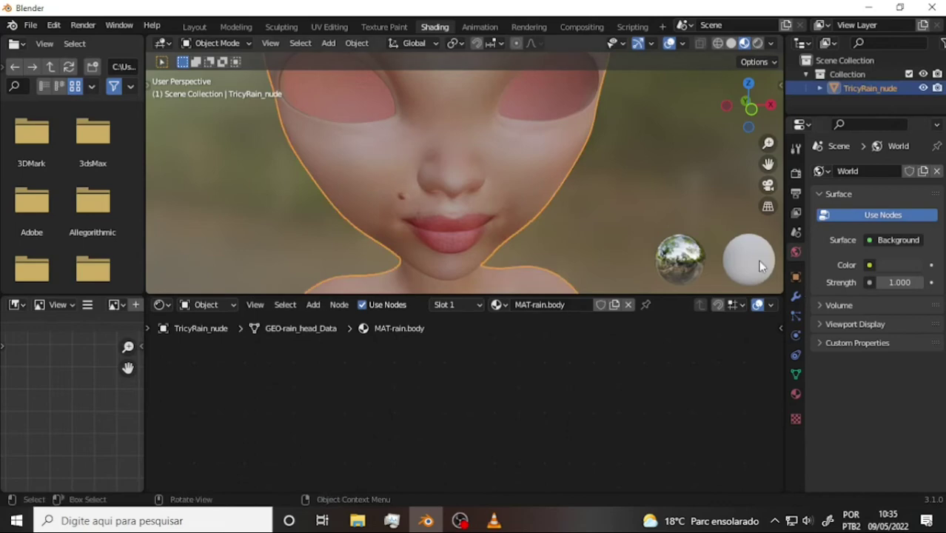
Step: Show the MAT-rain.body material settings and frame its whole node tree in the Shader Editor
left_click(795, 394)
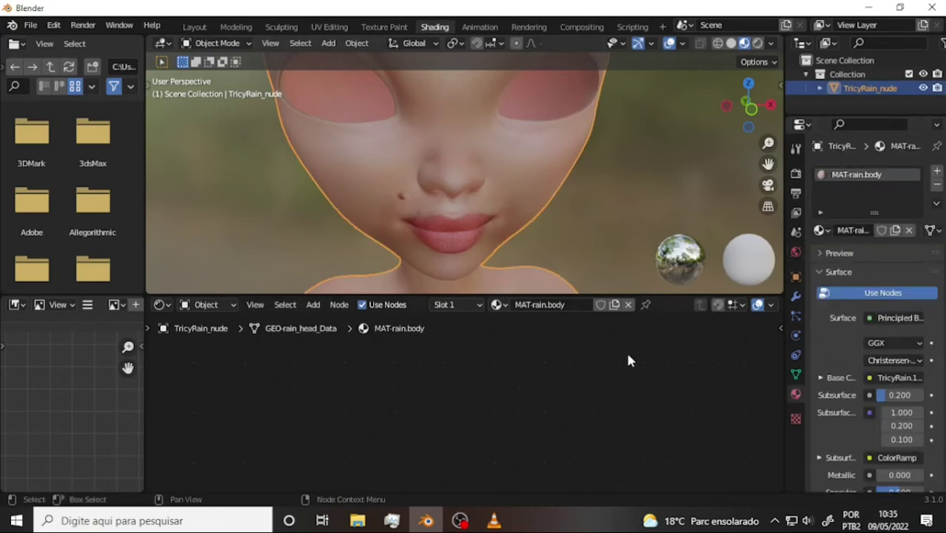
key("Home")
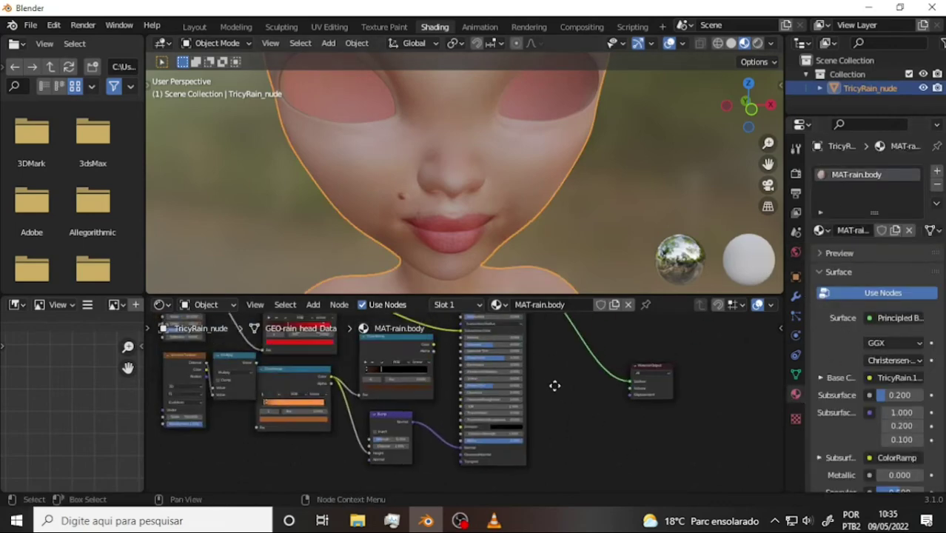
mouse_move(553, 385)
middle_mouse_down()
mouse_move(675, 481)
mouse_move(666, 390)
middle_mouse_up()
scroll(667, 423, "up", 3)
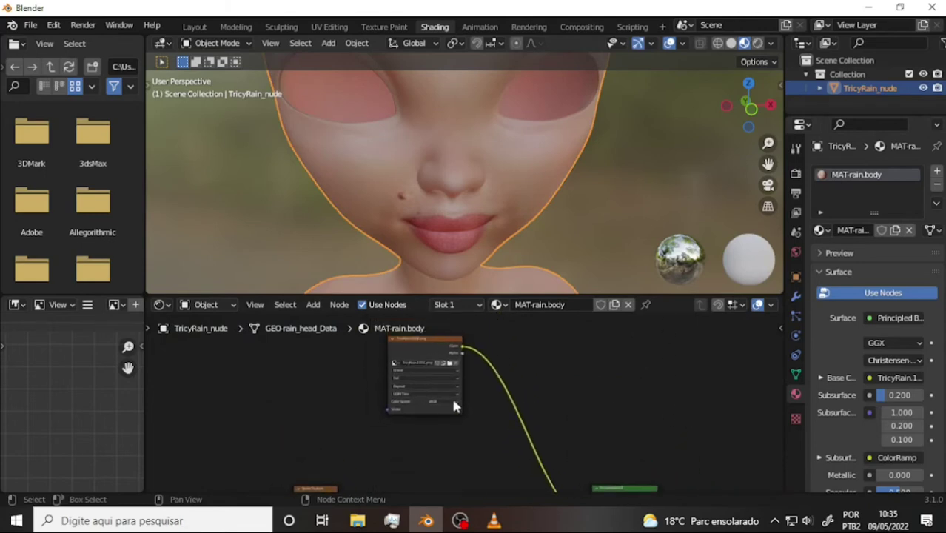
scroll(432, 377, "up", 2)
scroll(422, 378, "up", 2)
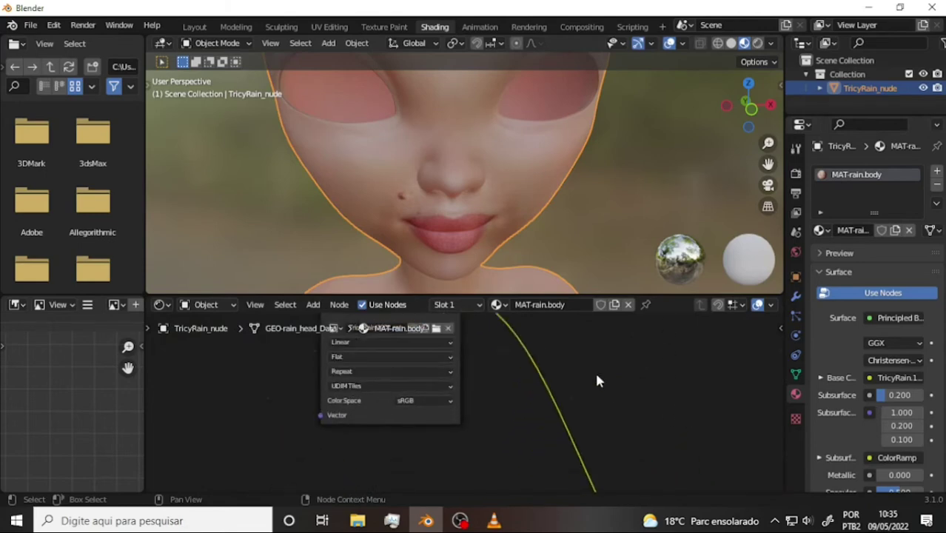
Step: Pan across the Image Texture, ColorRamp, Principled BSDF, Voronoi Texture and Bump nodes
middle_click_drag(596, 378, 656, 412)
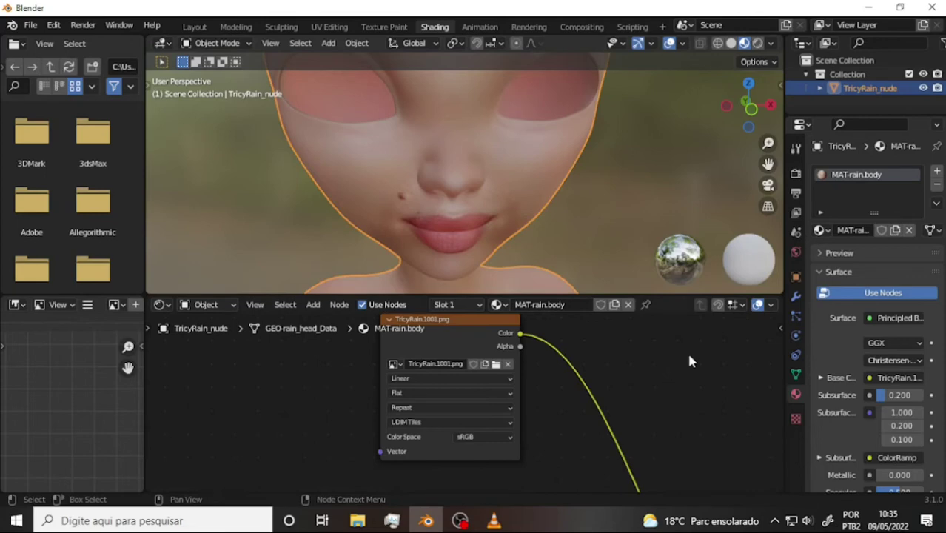
mouse_move(633, 379)
middle_mouse_down()
mouse_move(587, 437)
mouse_move(570, 487)
mouse_move(495, 400)
mouse_move(515, 435)
middle_mouse_up()
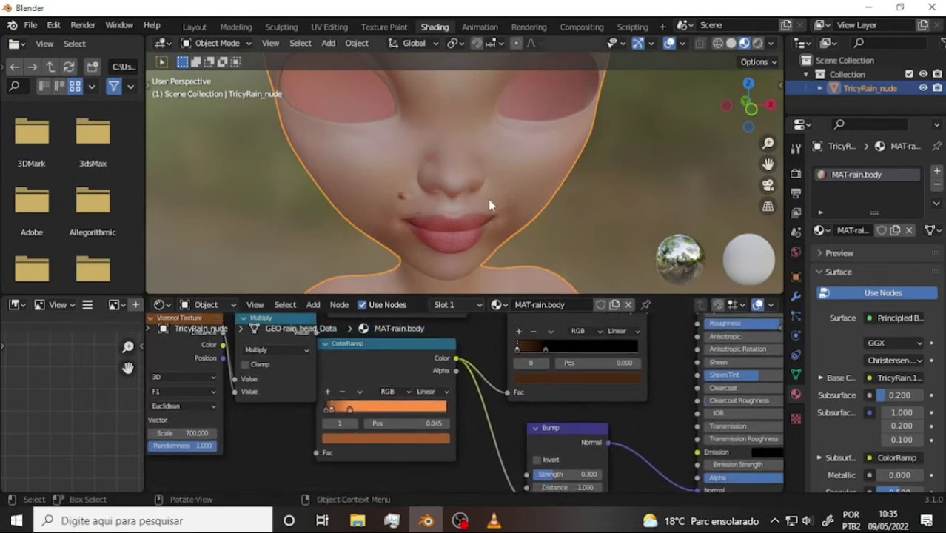
middle_click_drag(187, 324, 332, 356)
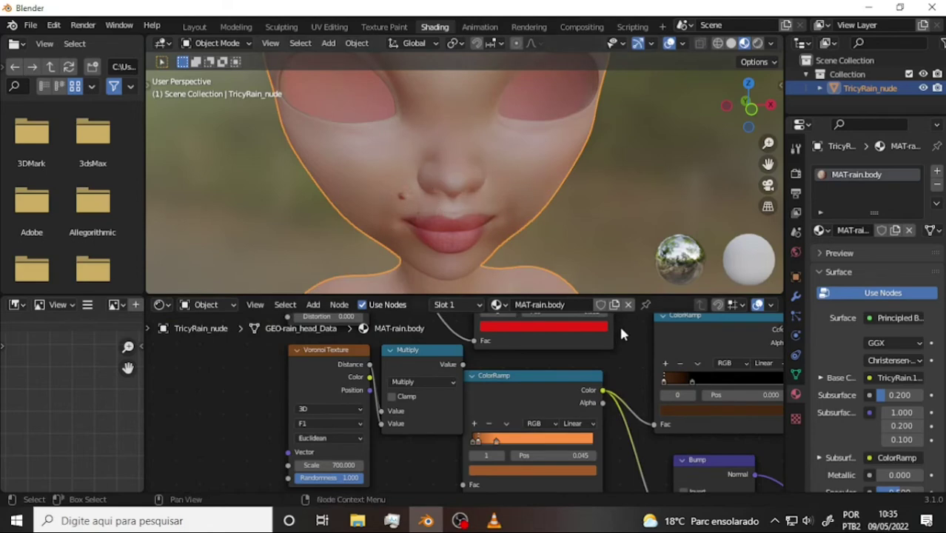
mouse_move(619, 348)
middle_mouse_down()
mouse_move(493, 399)
mouse_move(469, 454)
middle_mouse_up()
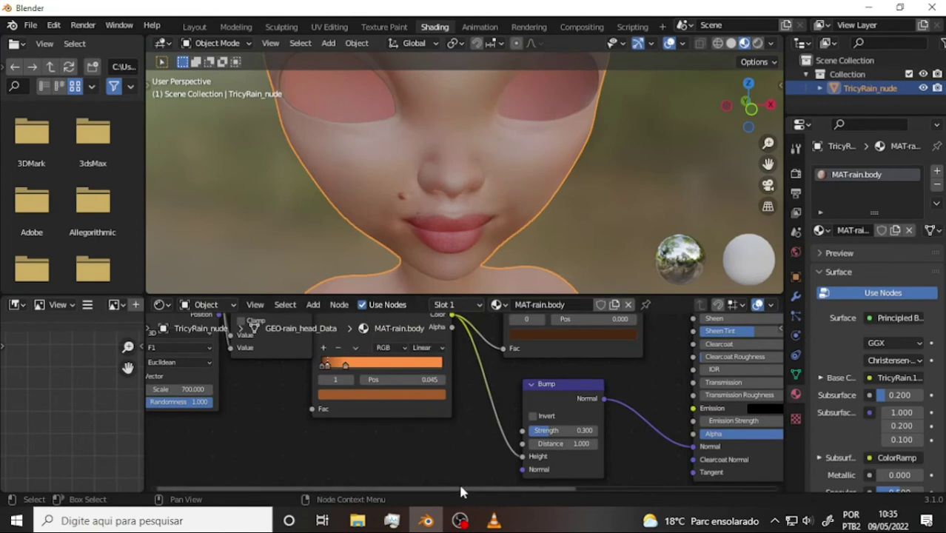
scroll(285, 448, "down", 3)
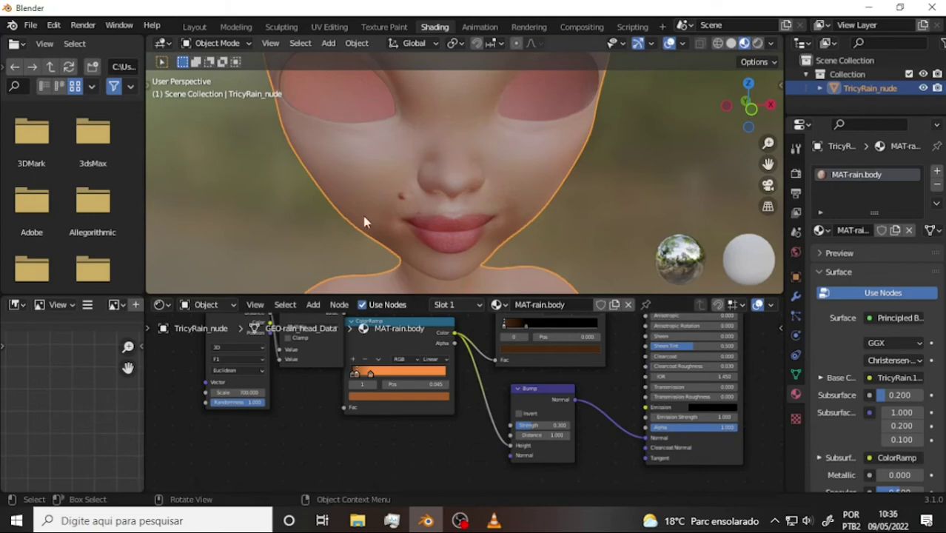
Step: Skip the skin shader tutorial ahead to 03:37 and resume playback
left_click(492, 523)
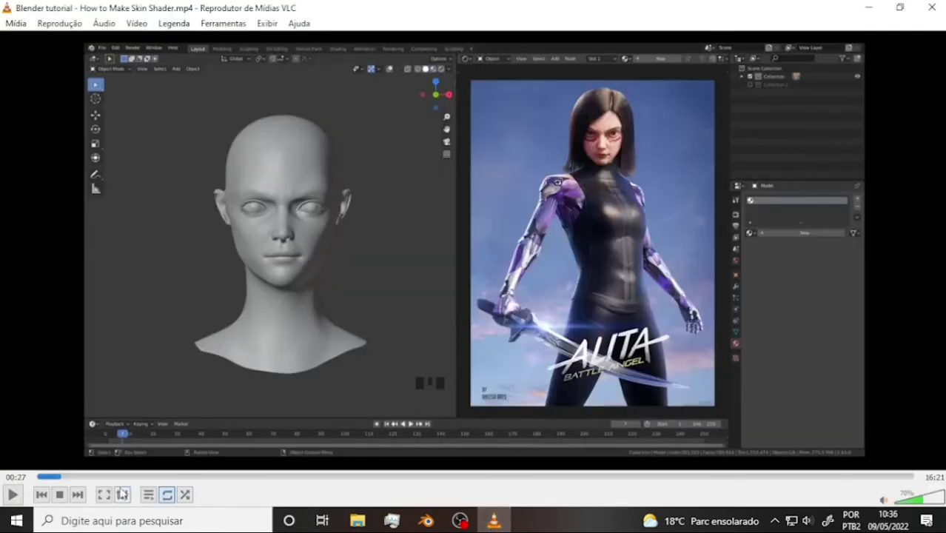
left_click(79, 477)
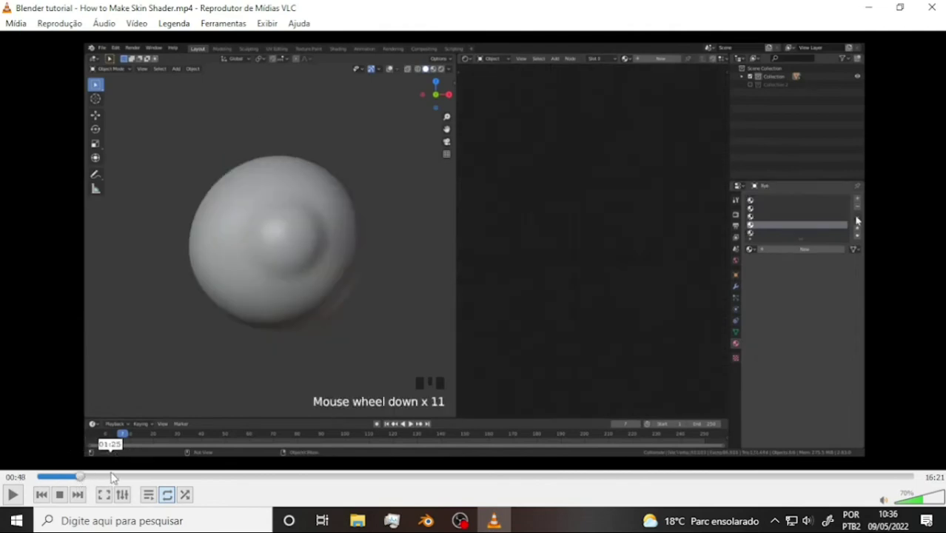
left_click(113, 477)
left_click(148, 477)
left_click(181, 476)
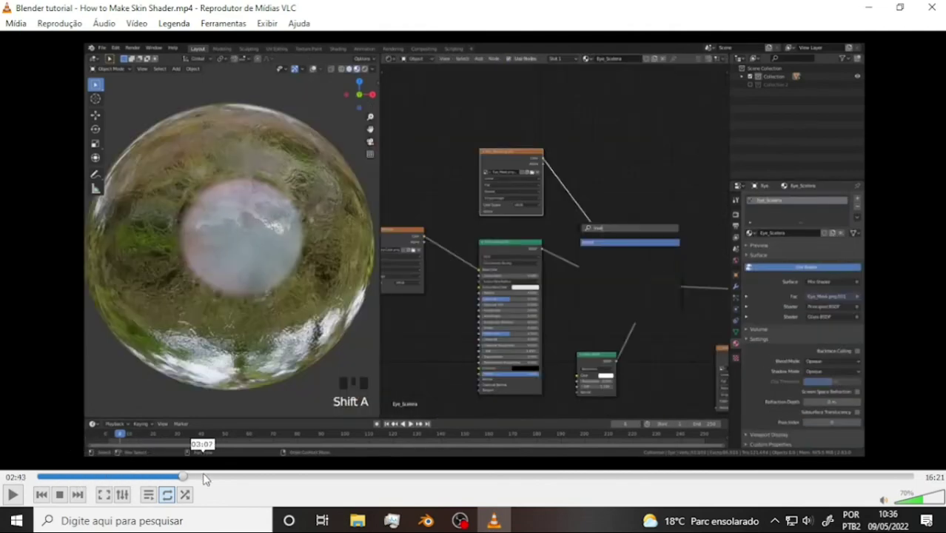
left_click(213, 477)
left_click(230, 477)
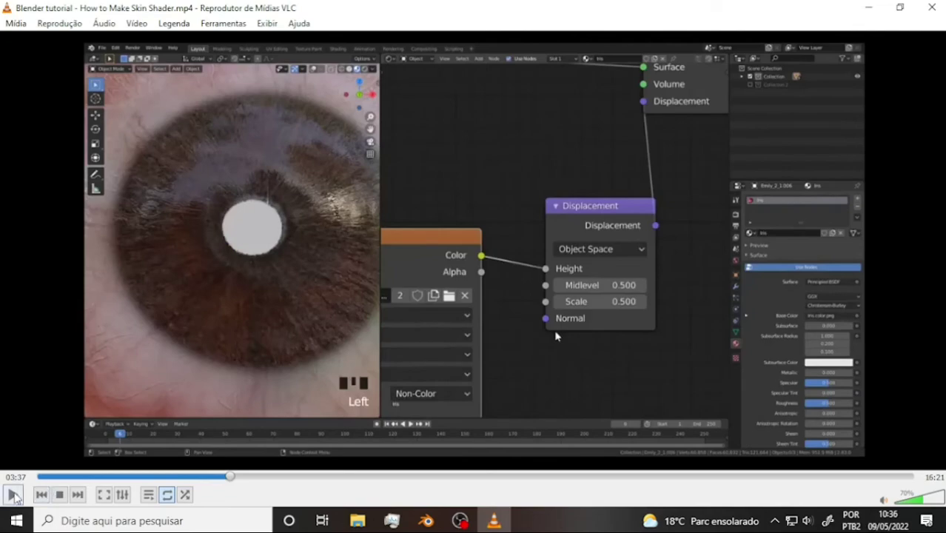
left_click(13, 495)
mouse_move(357, 520)
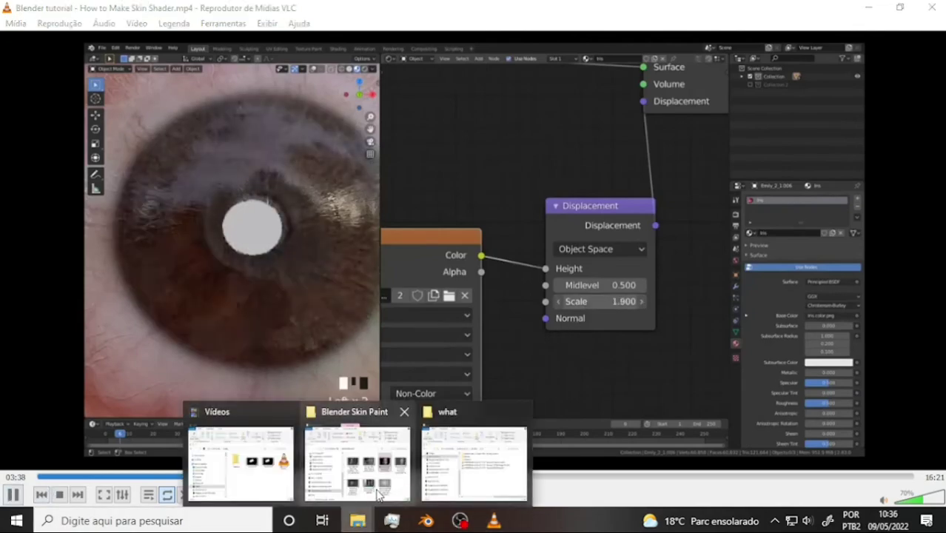
Step: Let the tutorial play on to 03:59, pause it there, and return to Blender
left_click(358, 462)
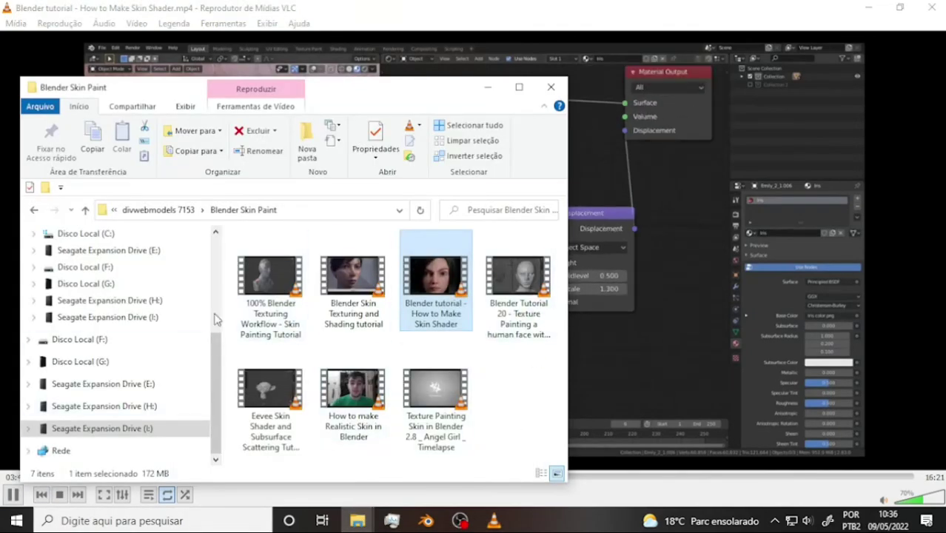
left_click(566, 10)
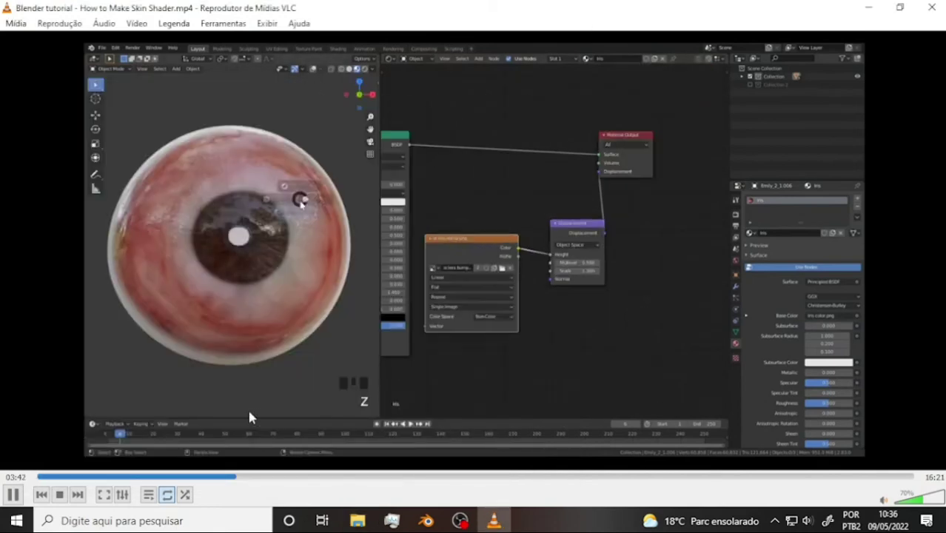
left_click(426, 520)
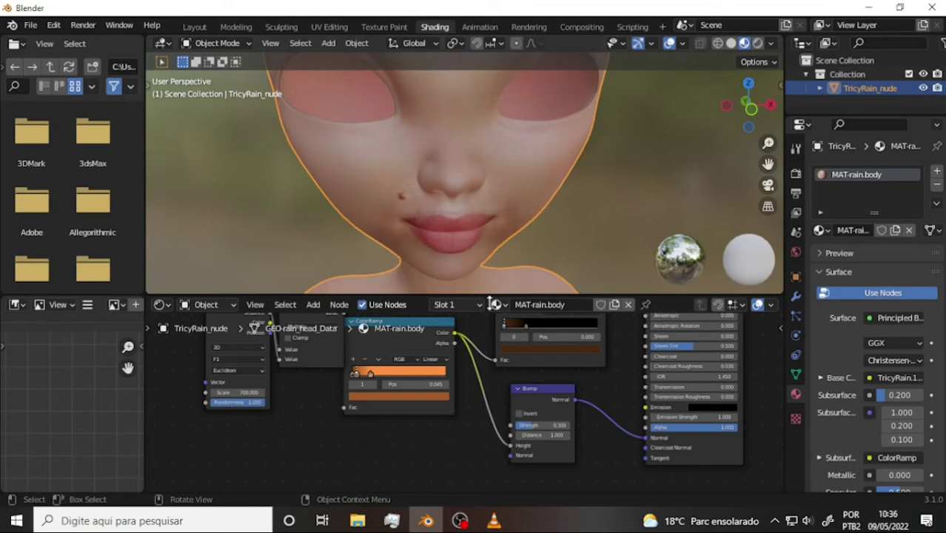
left_click(495, 524)
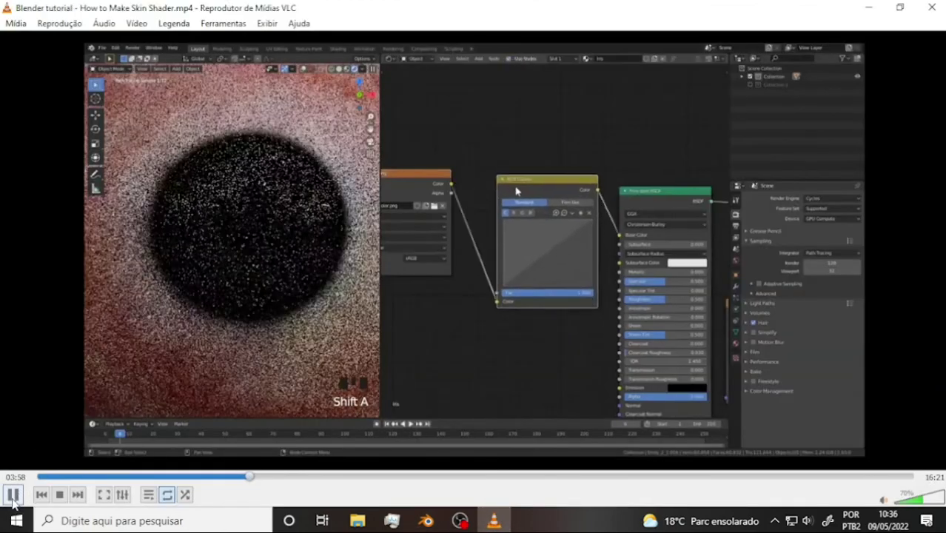
key("space")
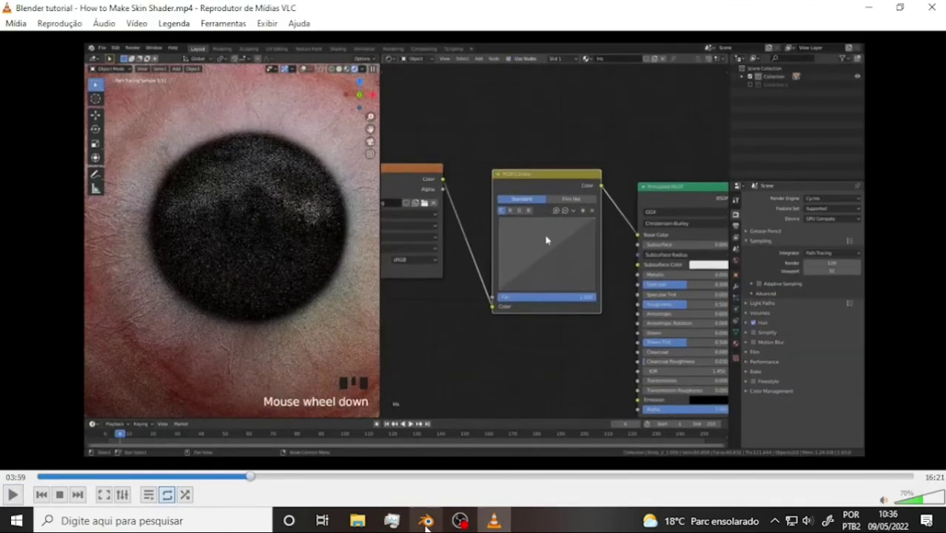
left_click(426, 520)
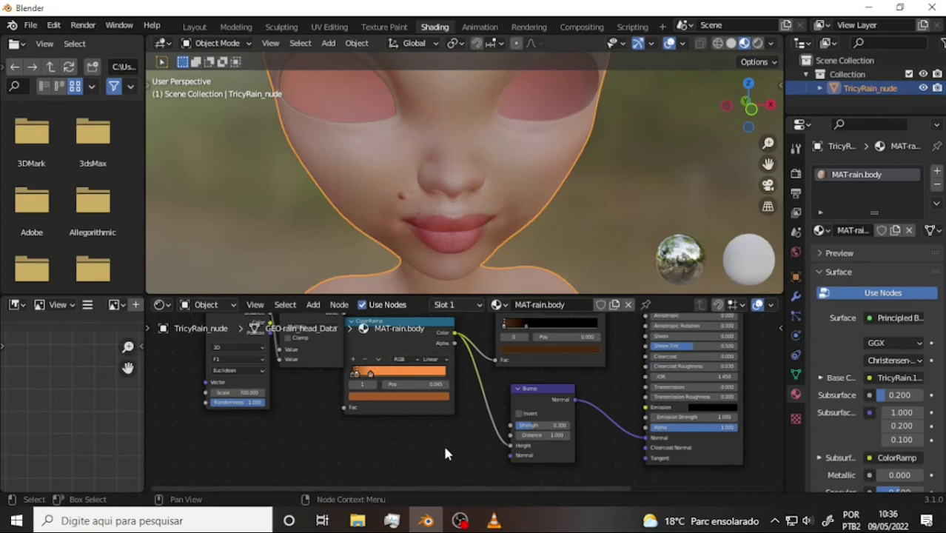
Step: Orbit the face, shift it left and down, then return to the tutorial paused at 03:59
mouse_move(569, 180)
middle_mouse_down()
mouse_move(567, 155)
mouse_move(576, 157)
middle_mouse_up()
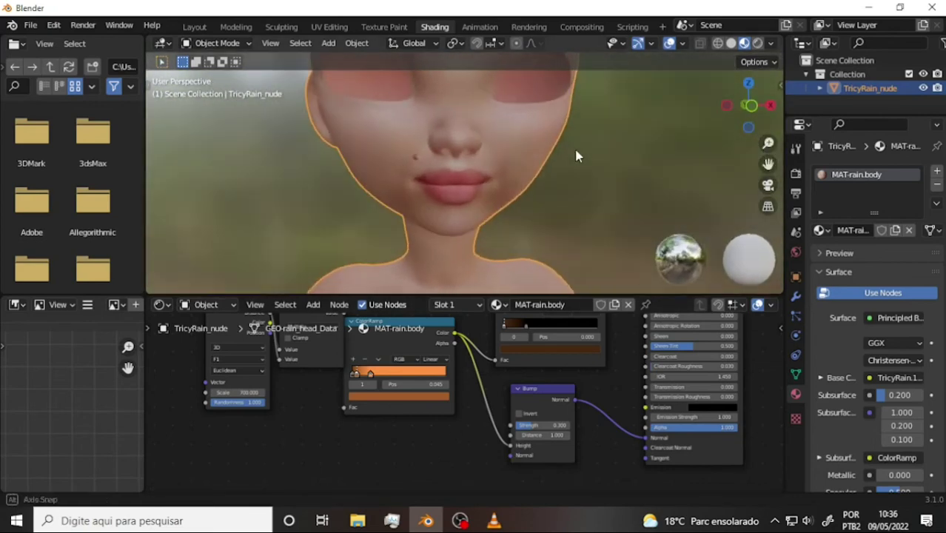
left_click_drag(768, 162, 716, 220)
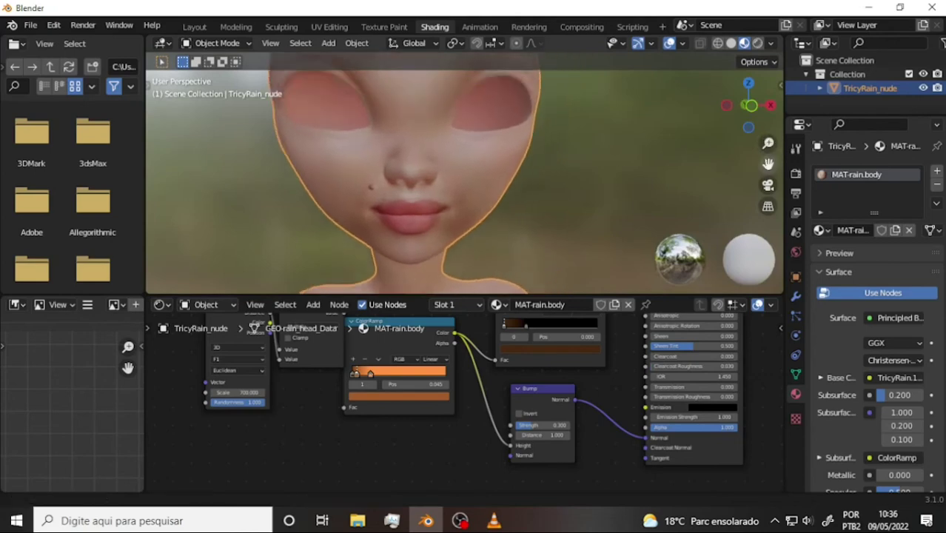
left_click(493, 521)
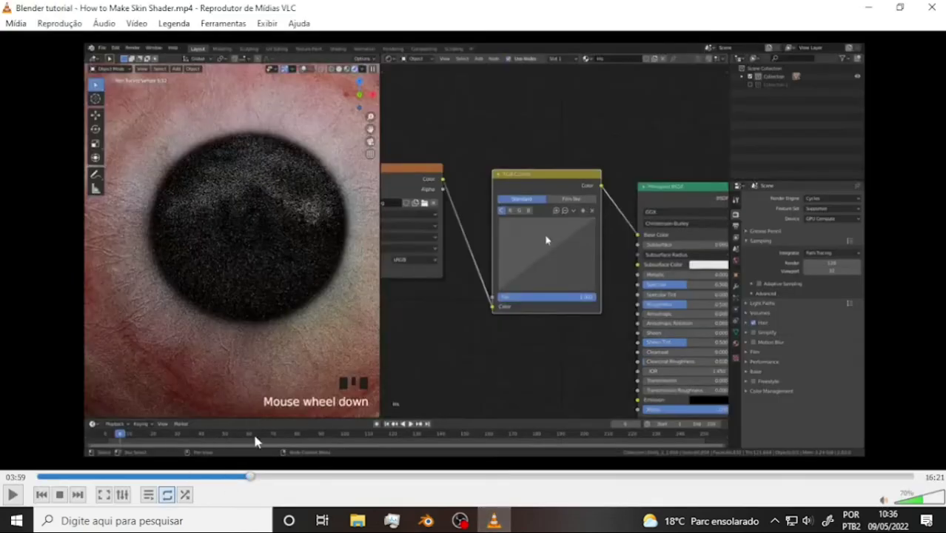
Step: Skip the tutorial ahead to the 06:26 skin texture maps slide, then switch back to Blender
left_click(263, 477)
left_click(292, 477)
left_click(317, 477)
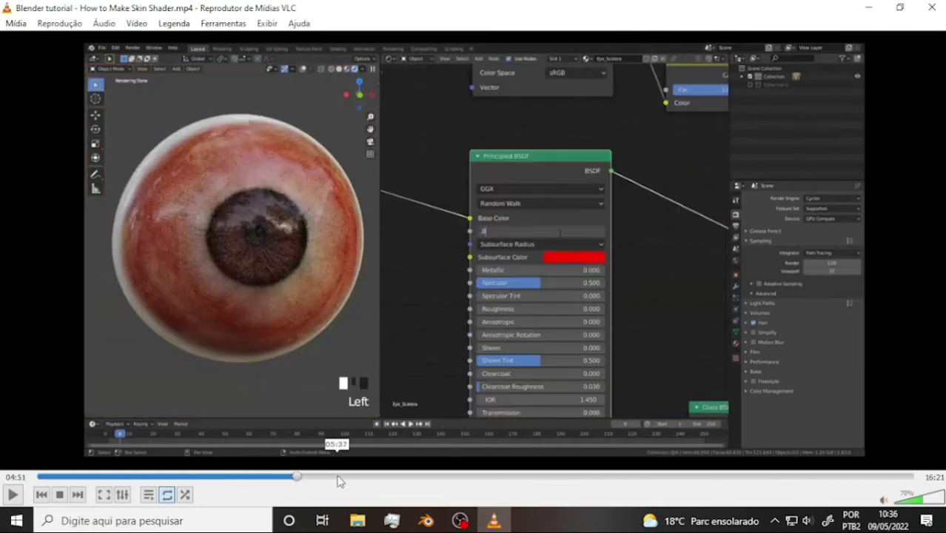
left_click(339, 477)
left_click(370, 477)
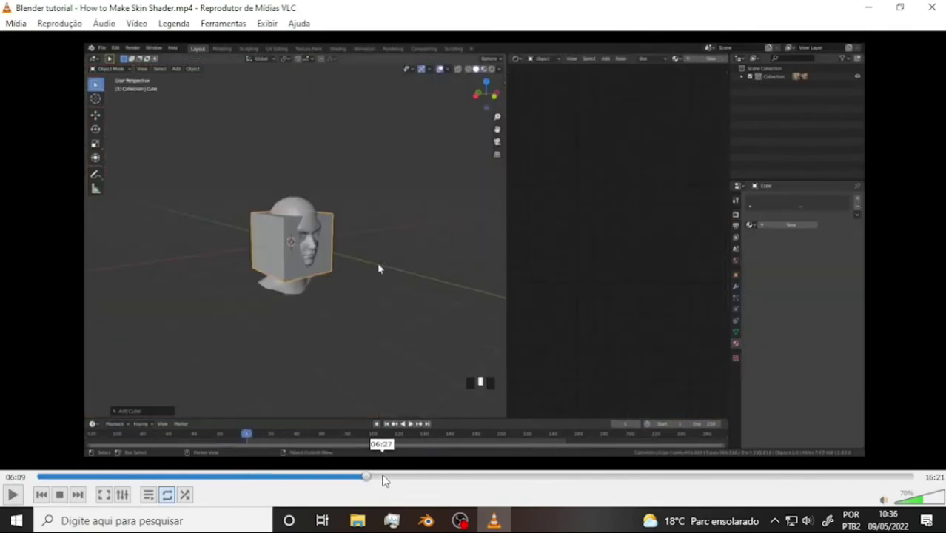
left_click(381, 478)
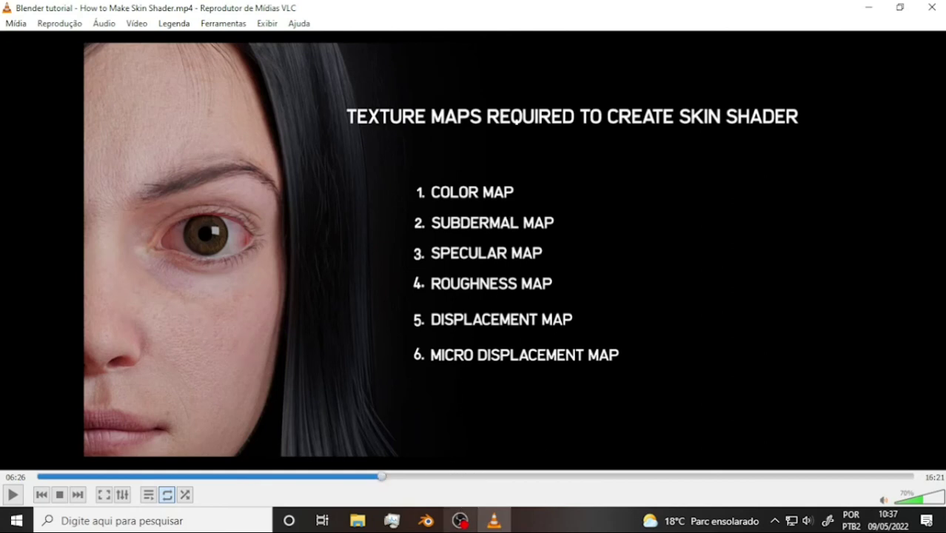
left_click(427, 523)
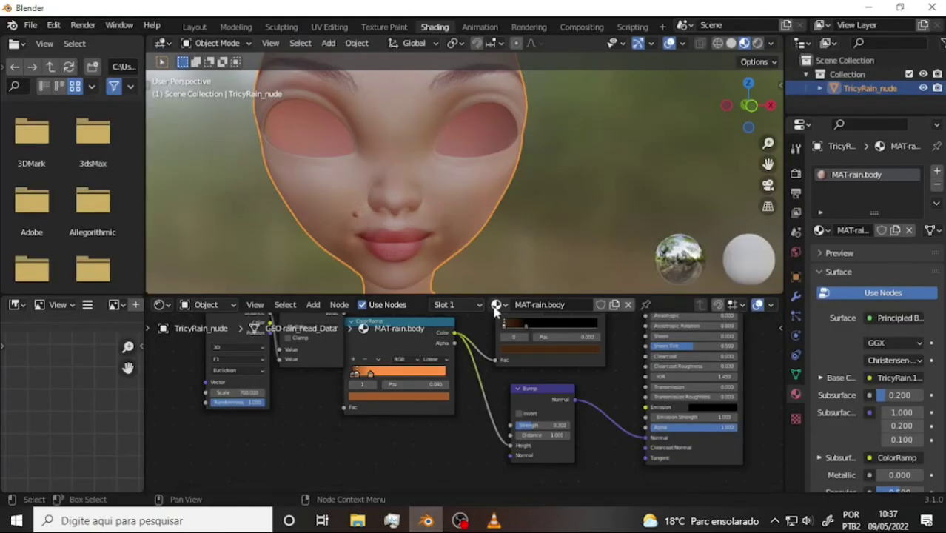
Step: Pan the Shader Editor to show more of the MAT-rain.body node tree
mouse_move(645, 361)
middle_mouse_down()
mouse_move(618, 363)
mouse_move(608, 448)
mouse_move(600, 348)
mouse_move(667, 334)
mouse_move(667, 374)
mouse_move(644, 386)
mouse_move(643, 379)
mouse_move(584, 454)
mouse_move(563, 350)
middle_mouse_up()
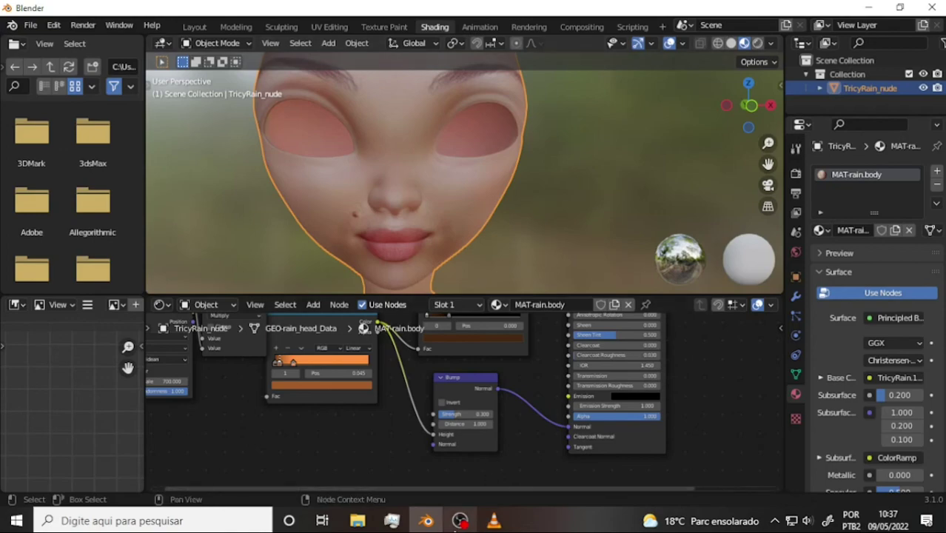
left_click(459, 522)
left_click(459, 522)
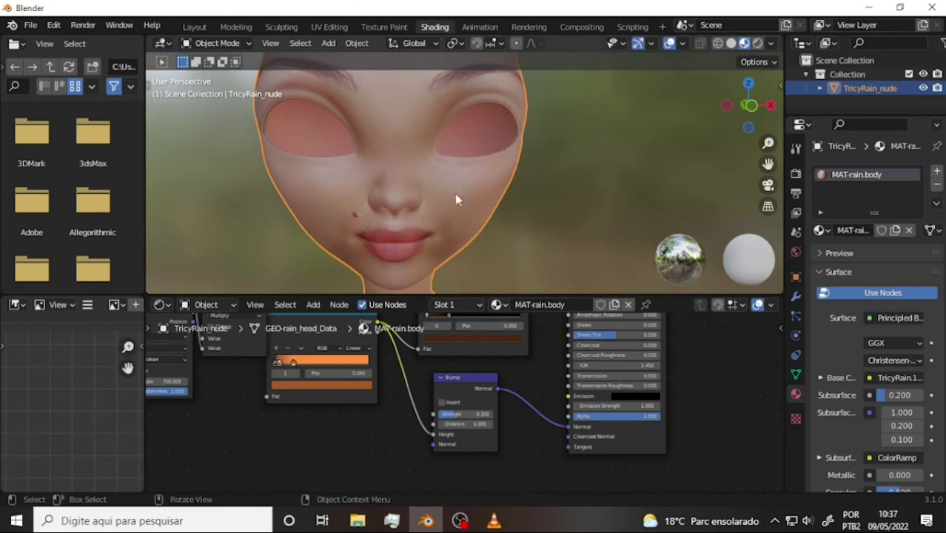
Step: Zoom the 3D viewport in toward the TricyRain_nude face in Material Preview
scroll(456, 197, "up", 1)
scroll(503, 178, "up", 3)
scroll(501, 167, "down", 2)
scroll(501, 167, "down", 1)
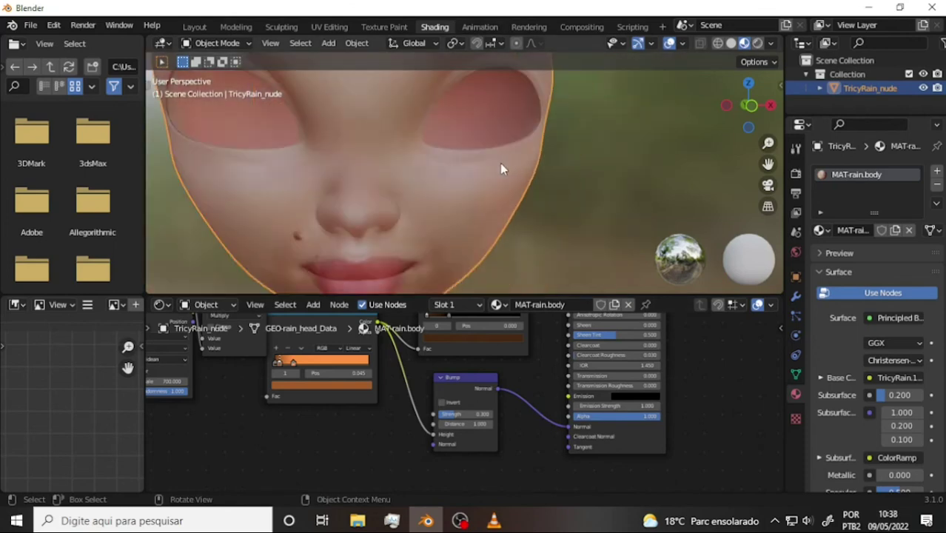
scroll(501, 169, "up", 1)
scroll(500, 169, "down", 1)
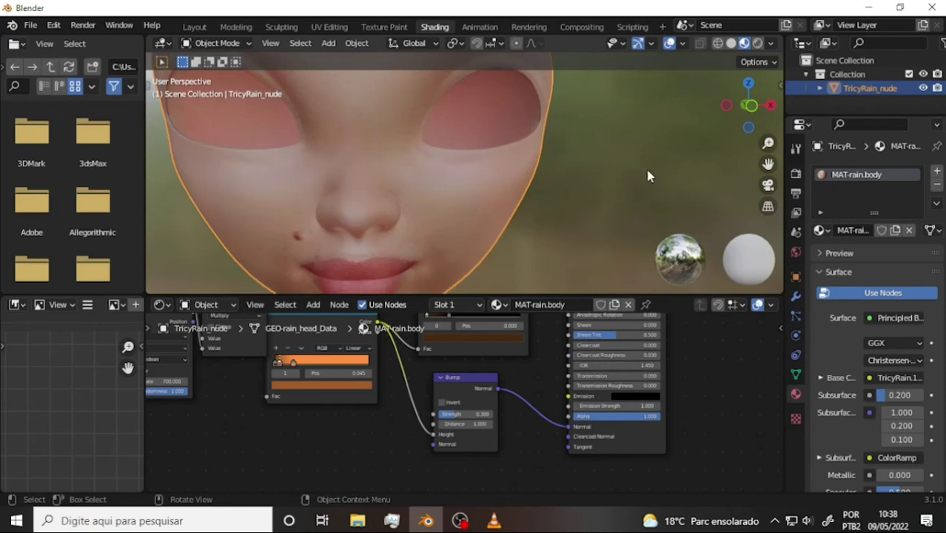